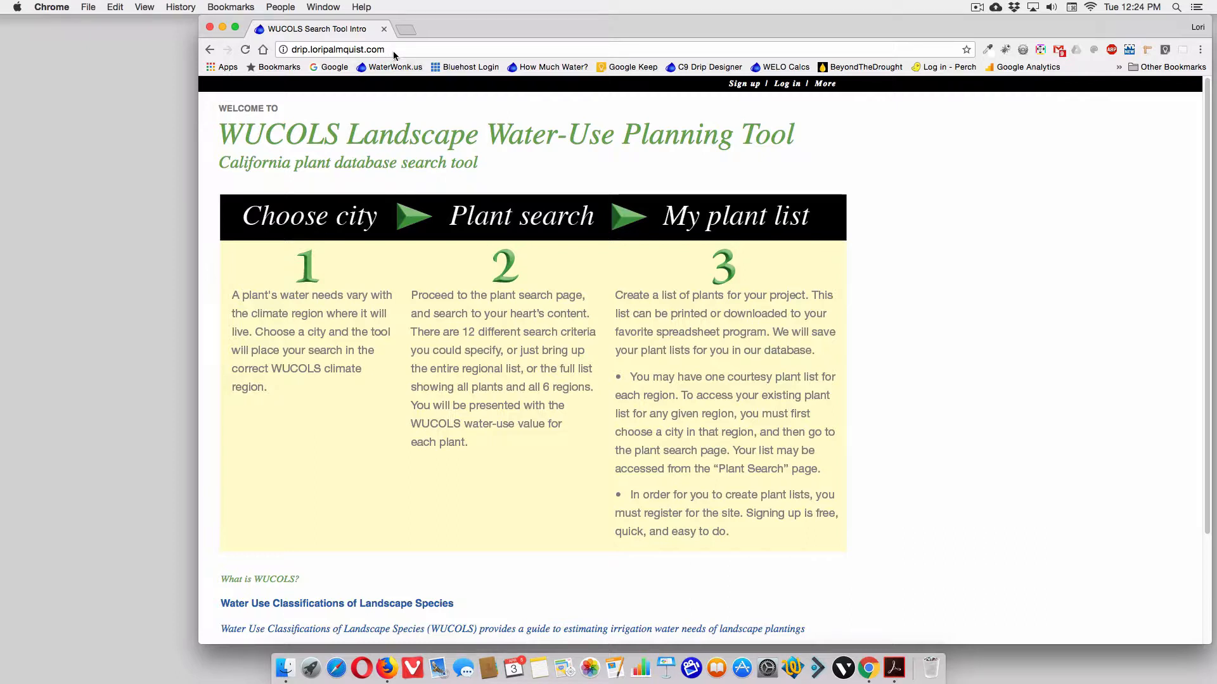
pyautogui.moveTo(393, 51); pyautogui.dragTo(290, 49)
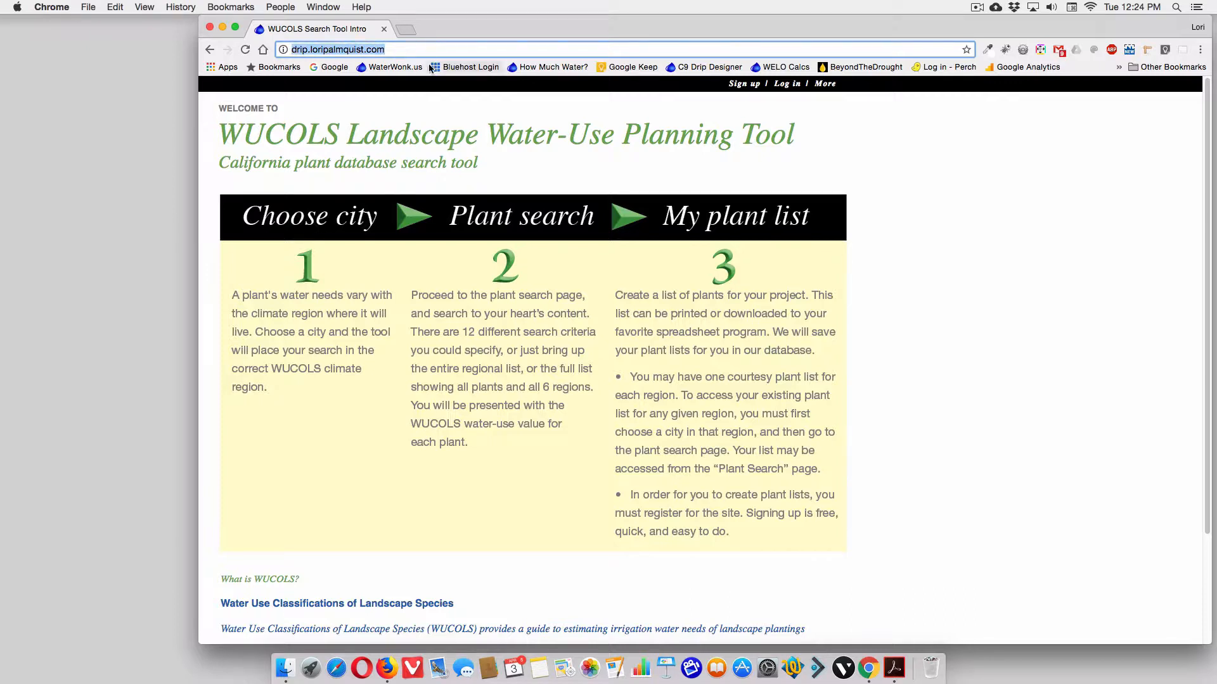
pyautogui.click(697, 171)
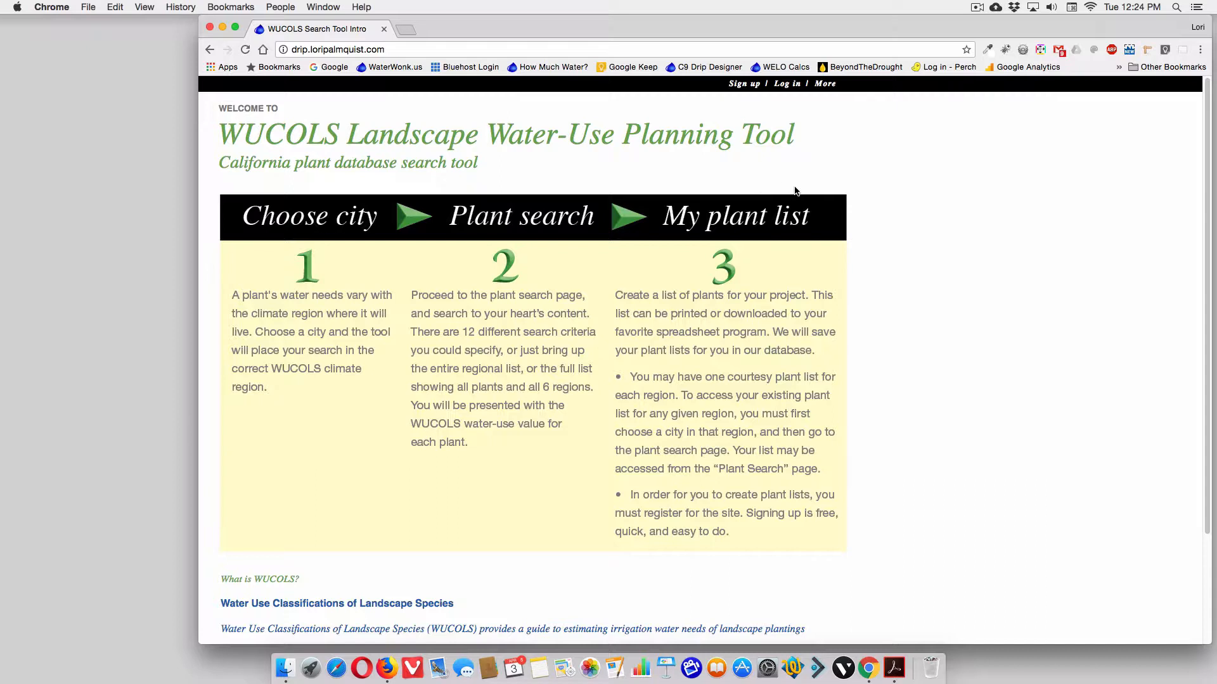
# - Log in to the planning tool with the prefilled credentials and open My Projects
pyautogui.click(784, 84)
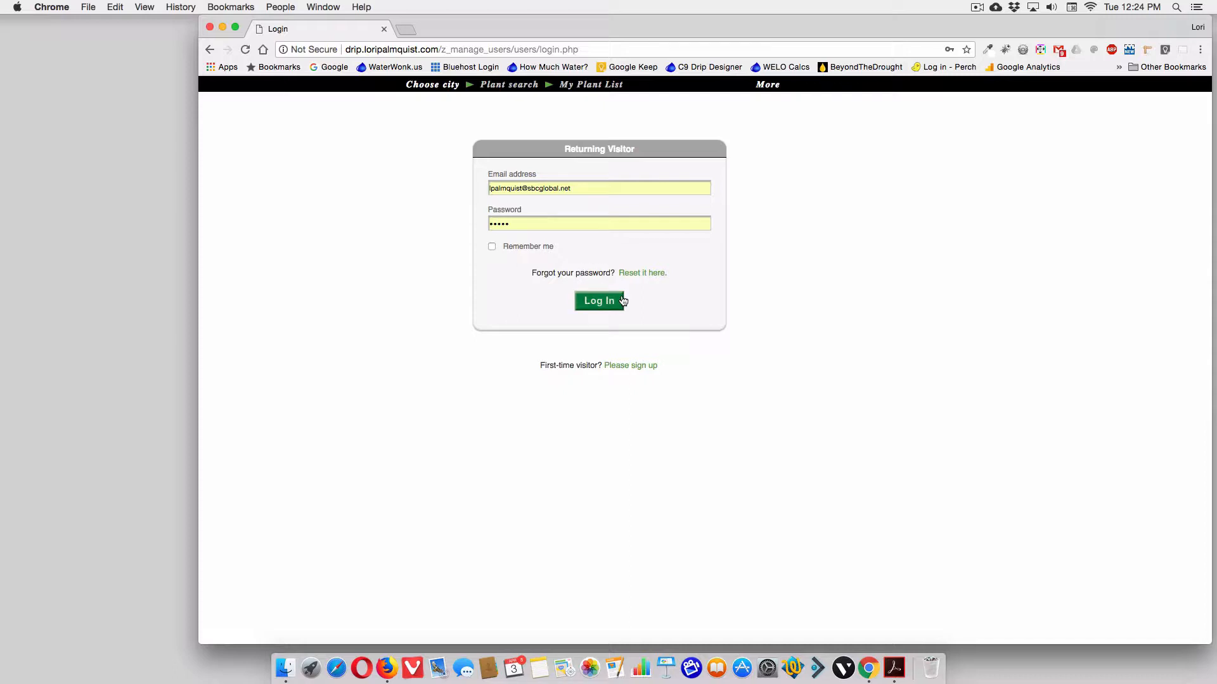
pyautogui.click(601, 306)
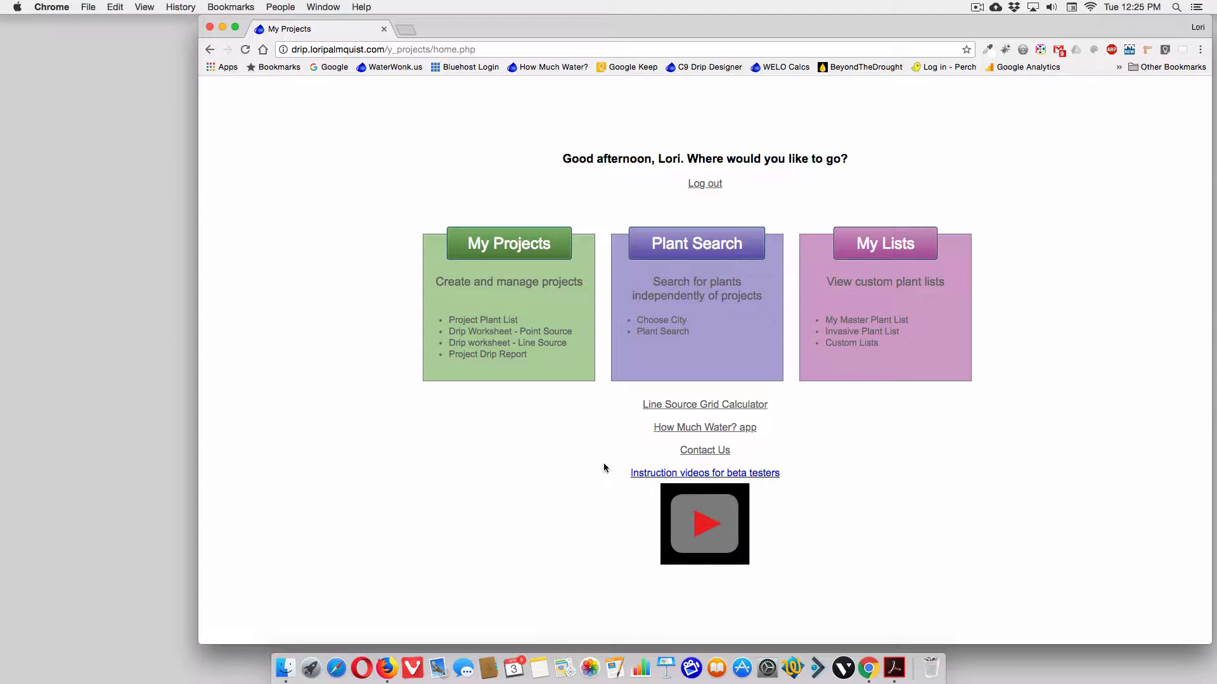
pyautogui.click(491, 250)
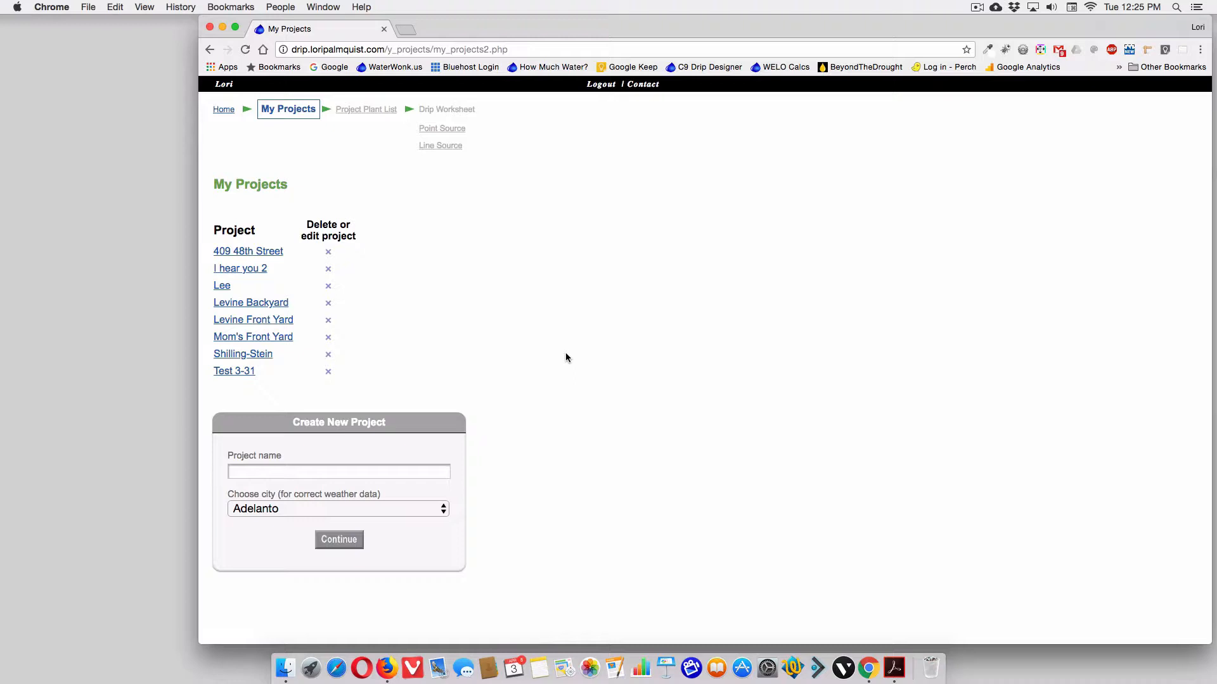
# - Minimize the browser window, review the planting plan Example Plan 1.pdf in Acrobat Reader, and return to Chrome
pyautogui.click(221, 29)
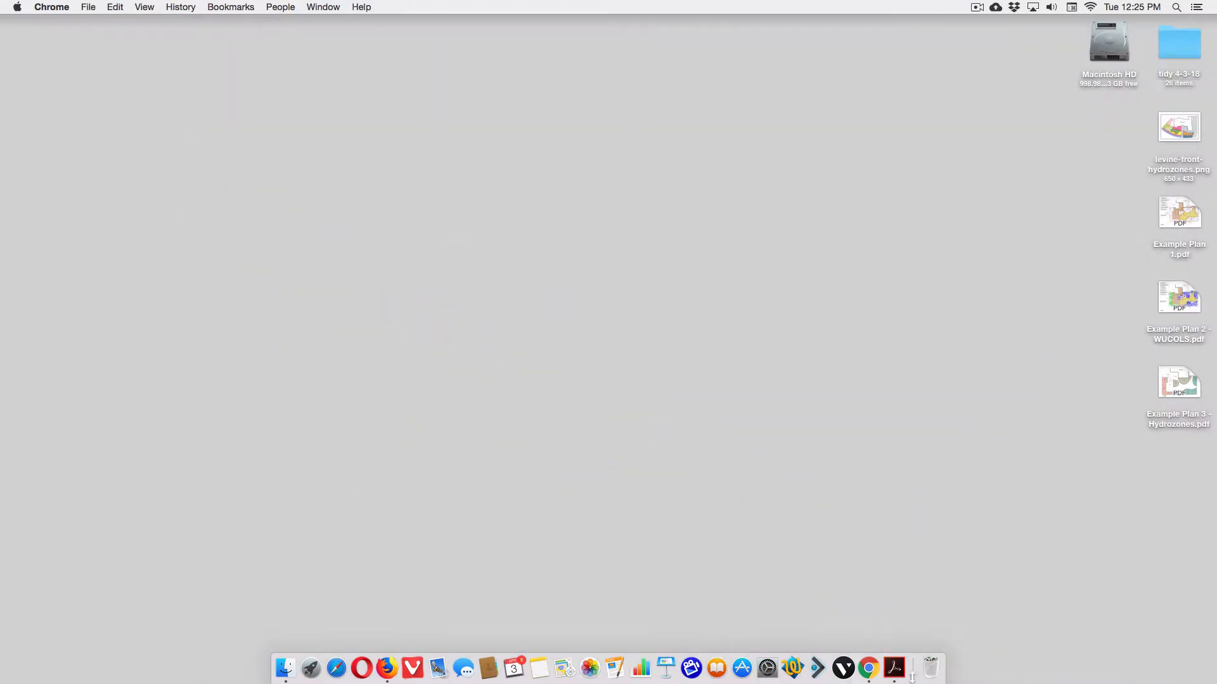
pyautogui.click(894, 668)
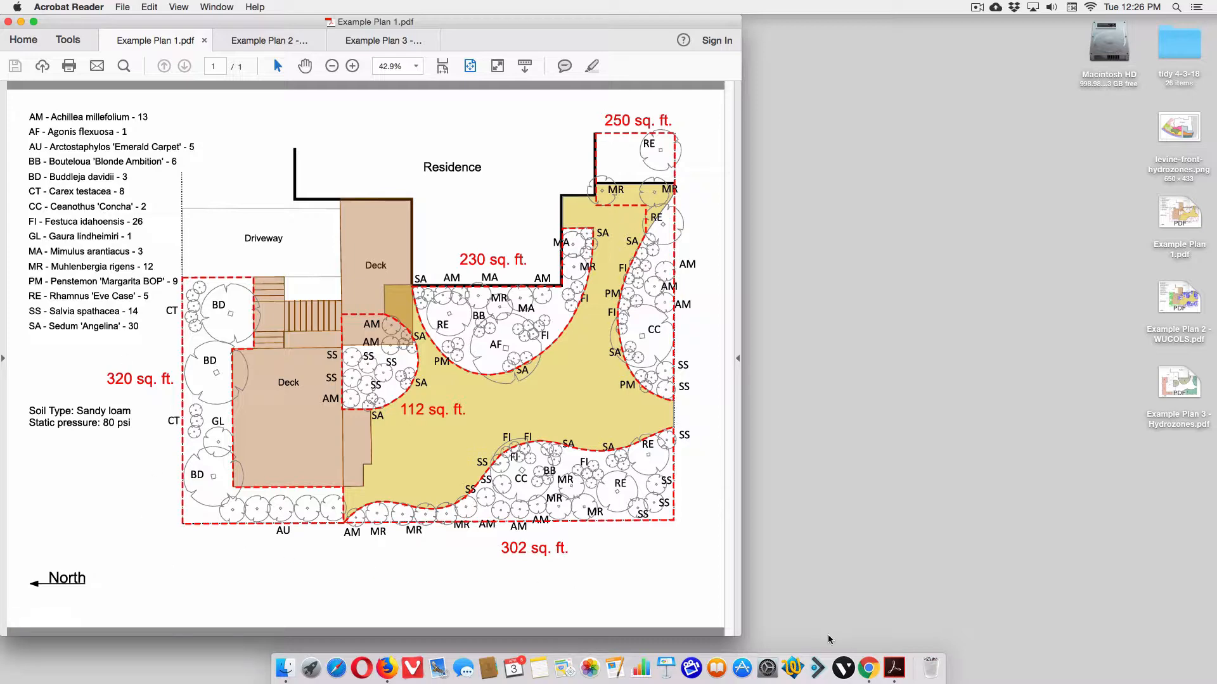
pyautogui.click(869, 668)
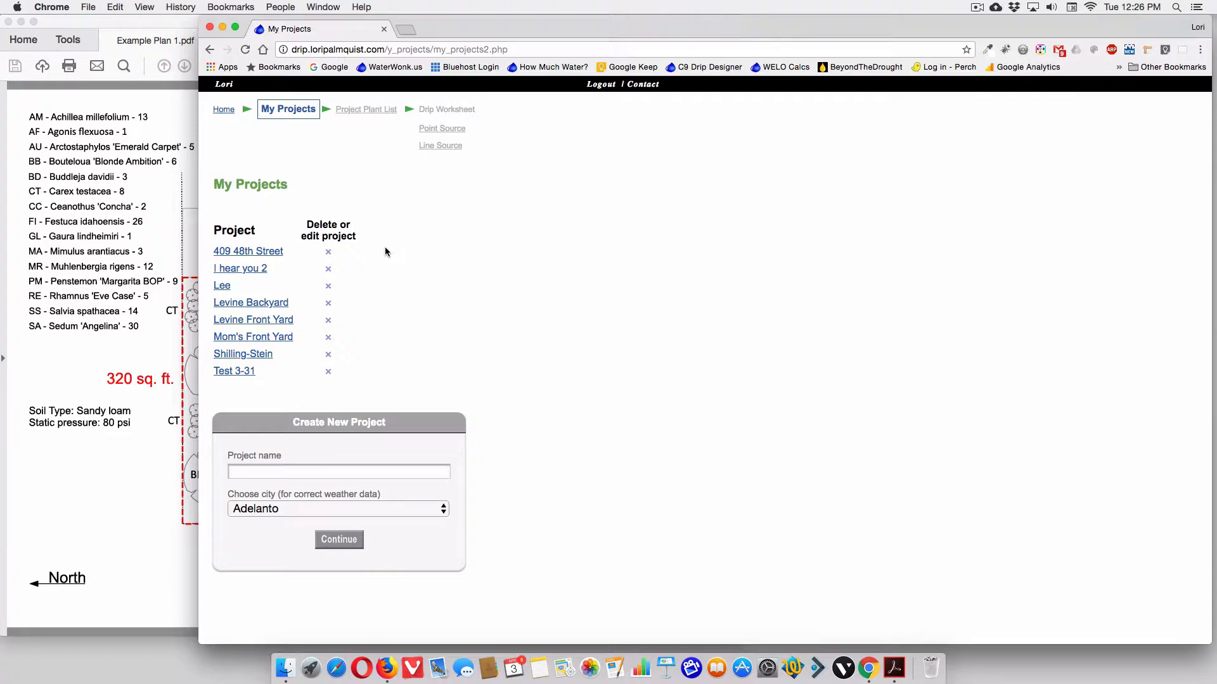
# - Create a new project named Example Residence with Berkeley as its city
pyautogui.click(232, 473)
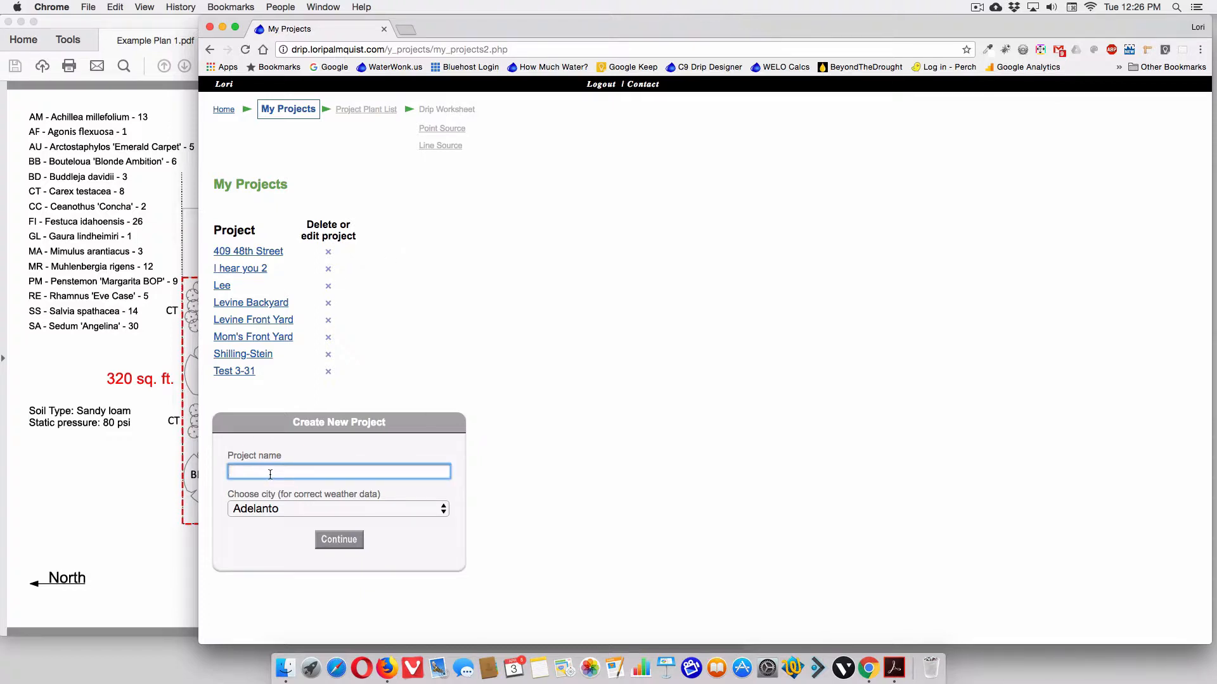
pyautogui.write('Exam')
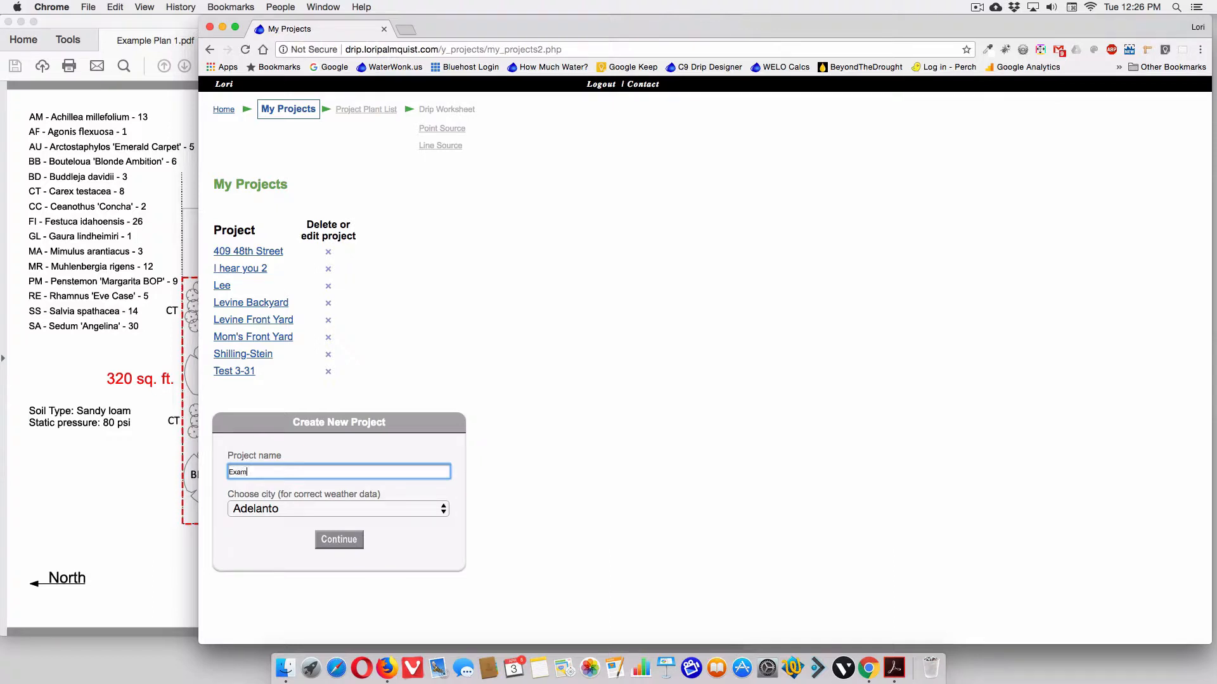
pyautogui.write('ple Residence')
pyautogui.click(329, 511)
pyautogui.scroll(-5, 331, 572)
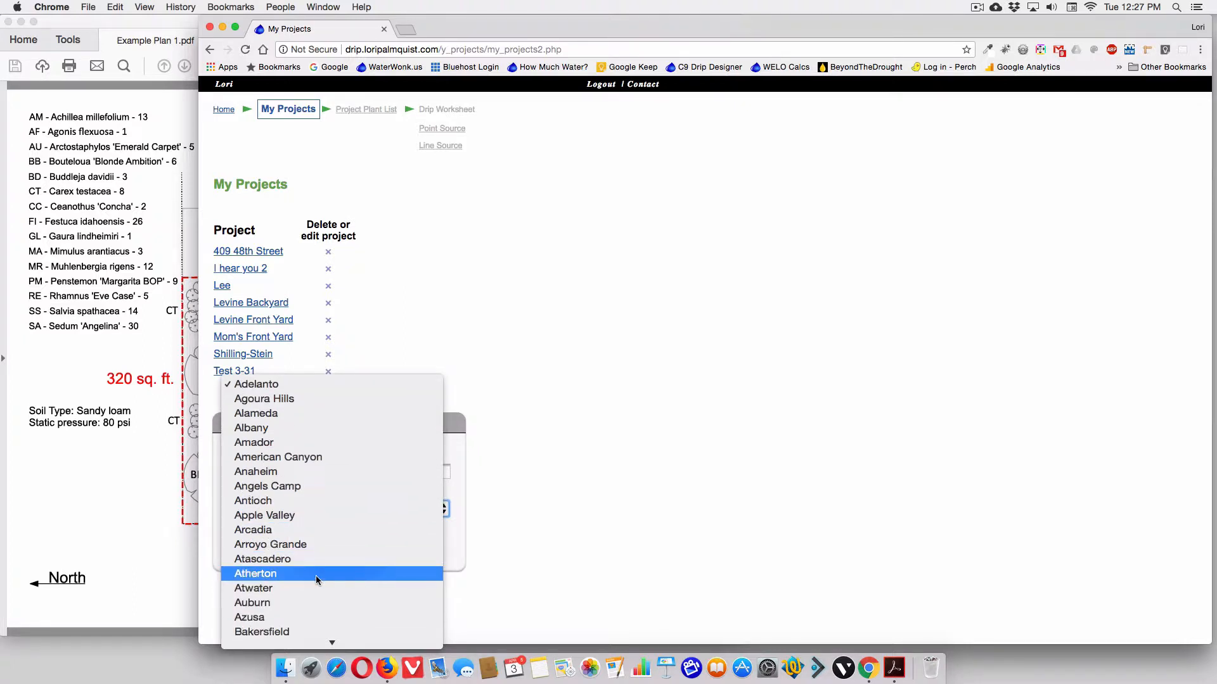
pyautogui.scroll(-4, 317, 575)
pyautogui.scroll(-3, 274, 627)
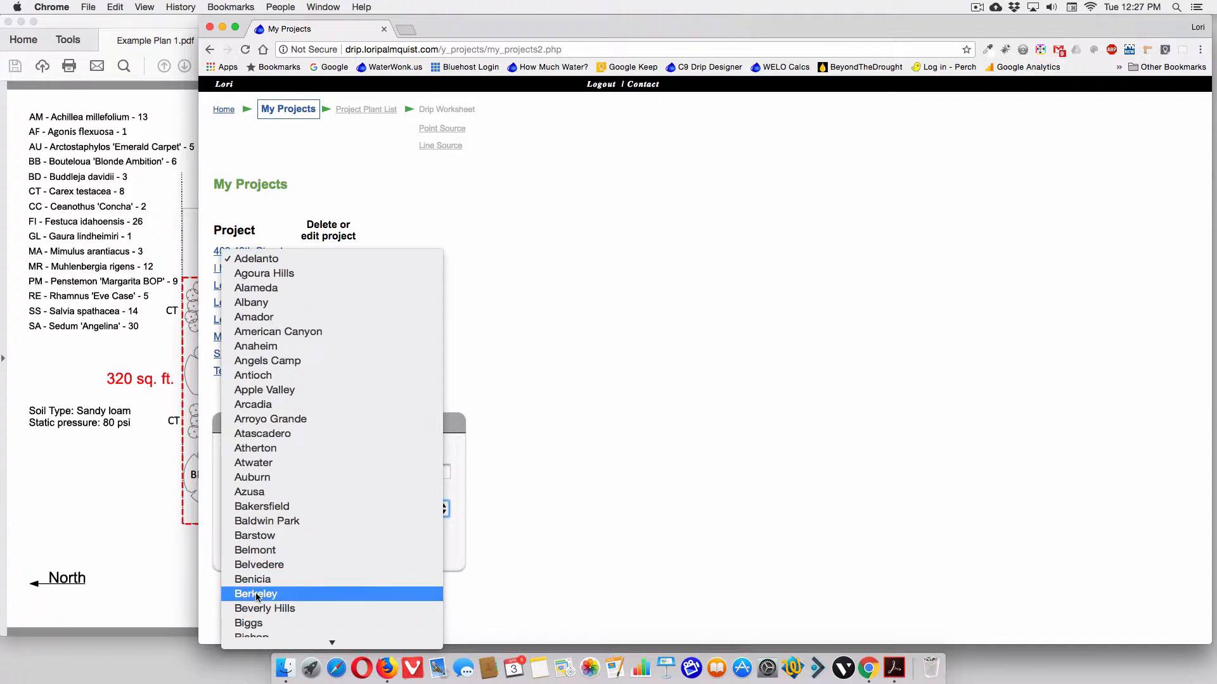
pyautogui.click(276, 597)
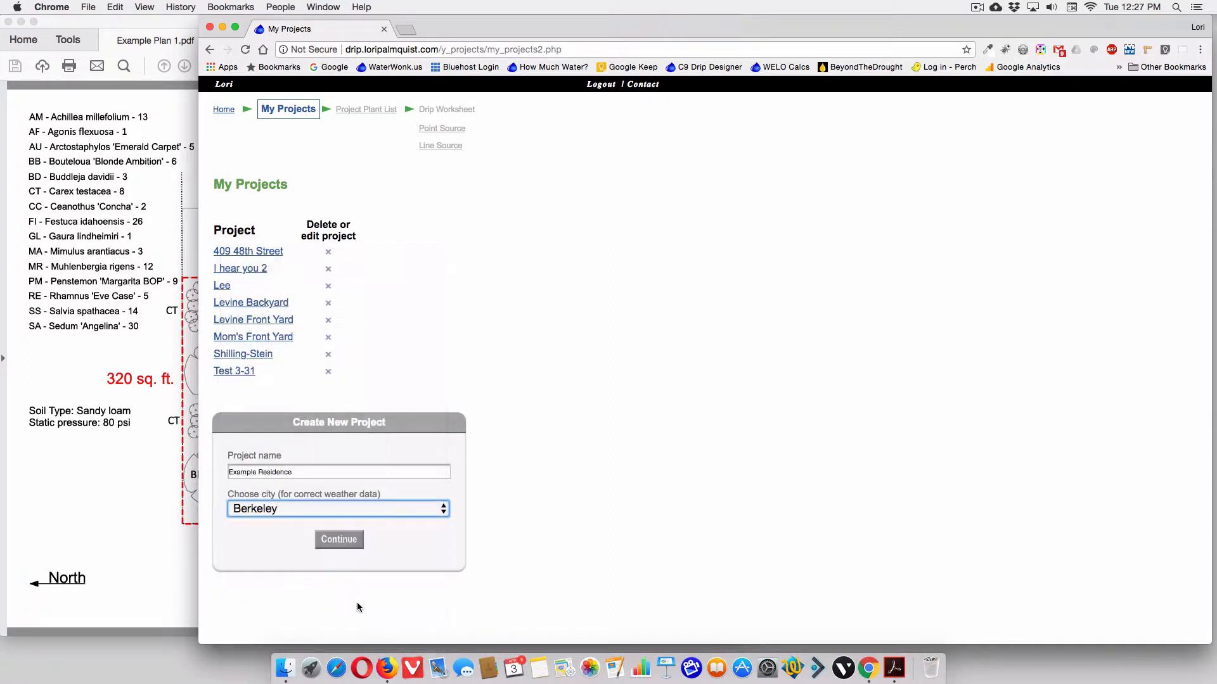
pyautogui.click(339, 540)
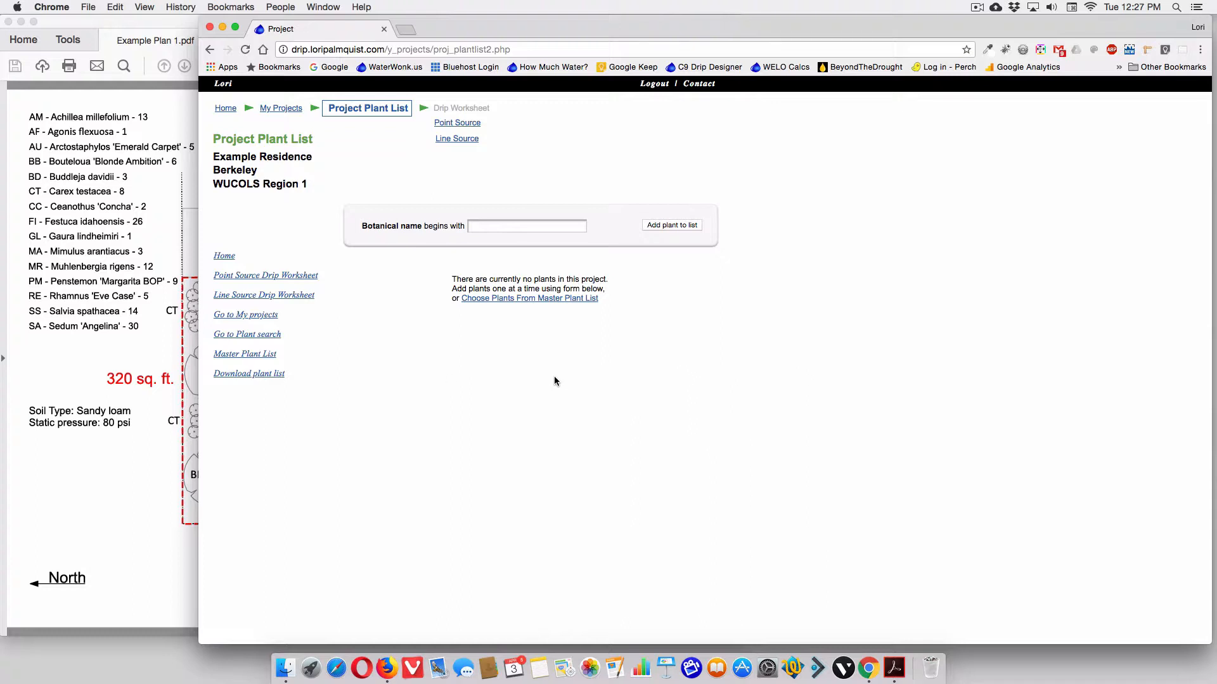
# - Add Achillea millefolium (CA native cvs.) to the Example Residence project plant list
pyautogui.click(484, 227)
pyautogui.write('ach')
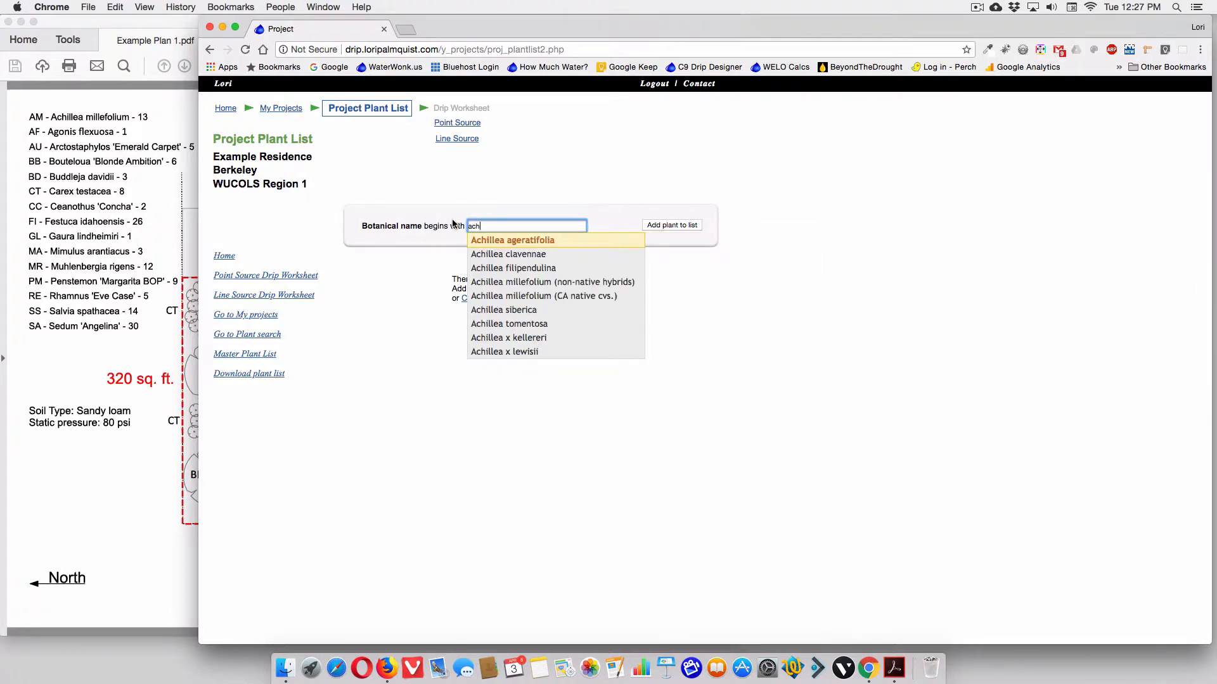
pyautogui.click(522, 298)
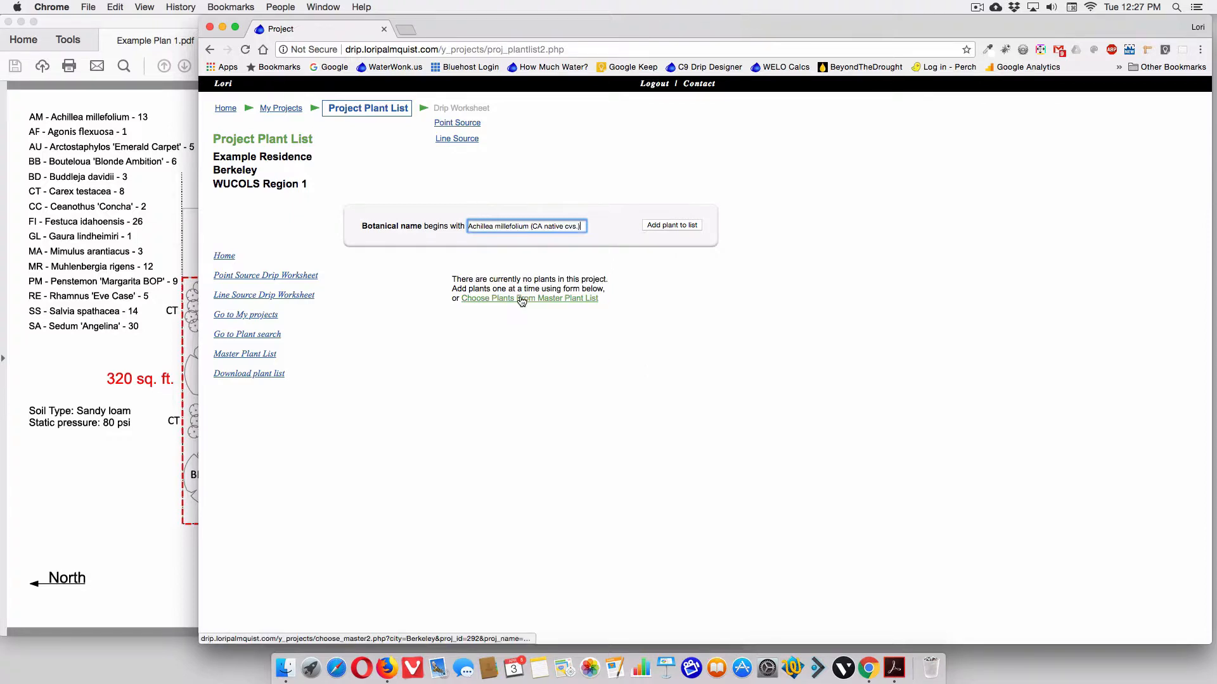
pyautogui.click(660, 227)
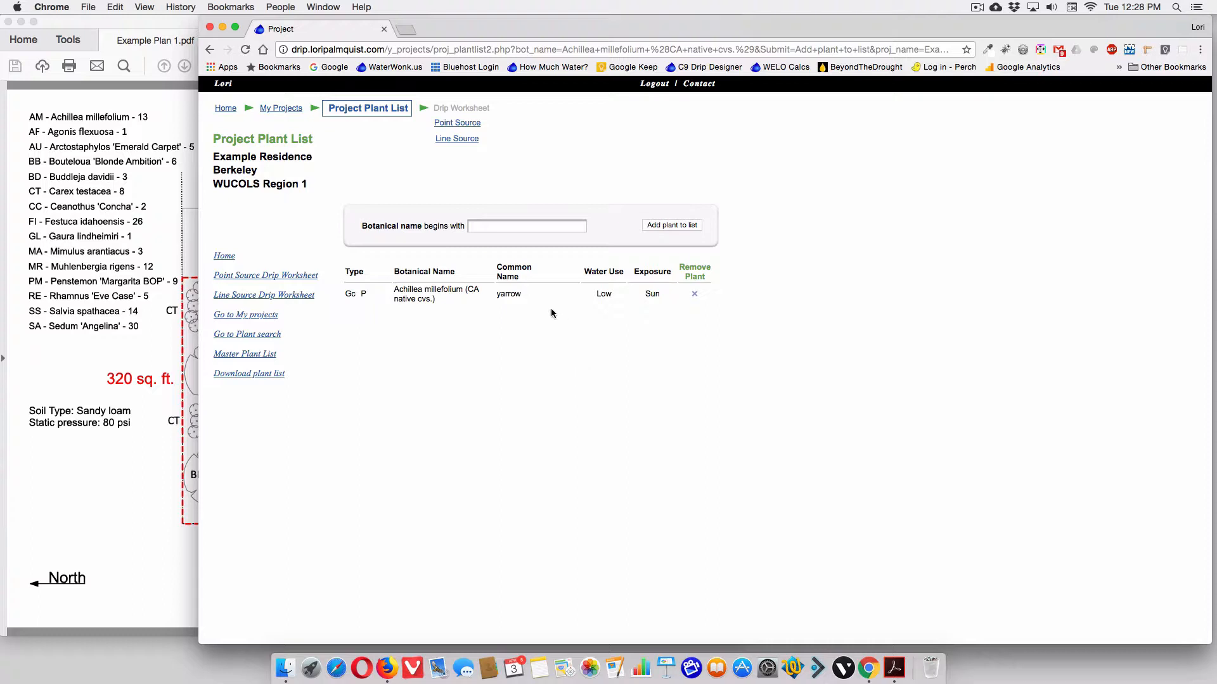
# - Look up "ago" and add Agonis flexuosa, cvs. to the project plant list
pyautogui.click(489, 227)
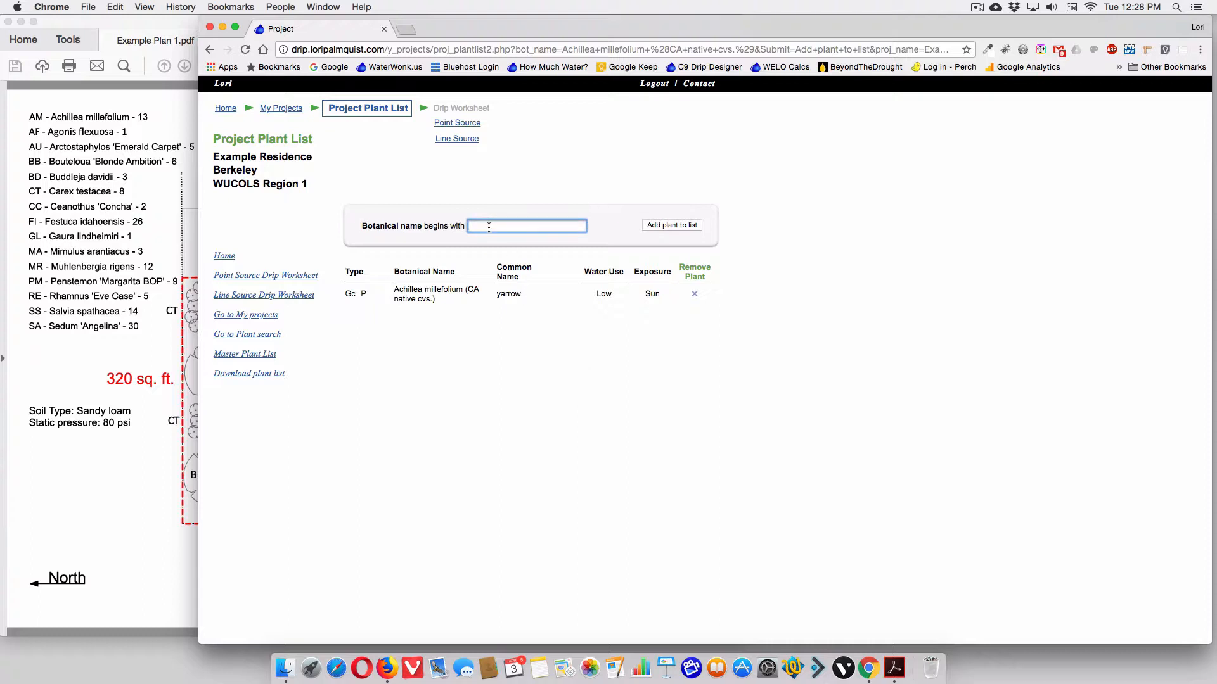
pyautogui.write('ago')
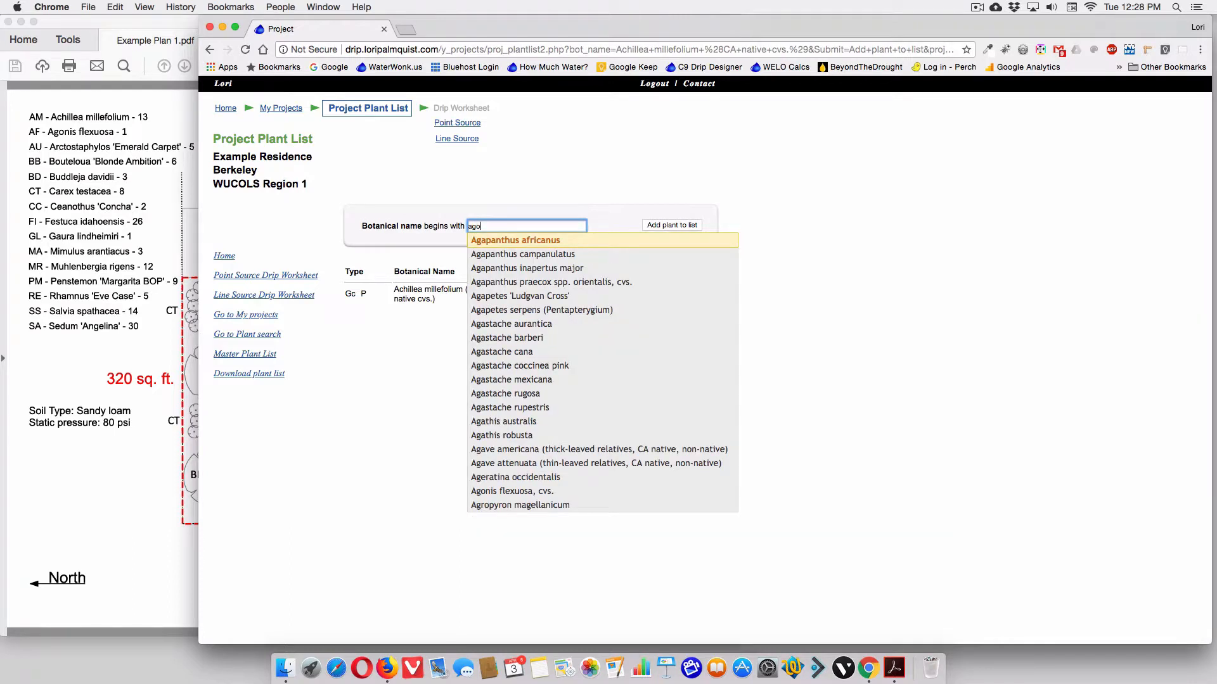
pyautogui.click(483, 240)
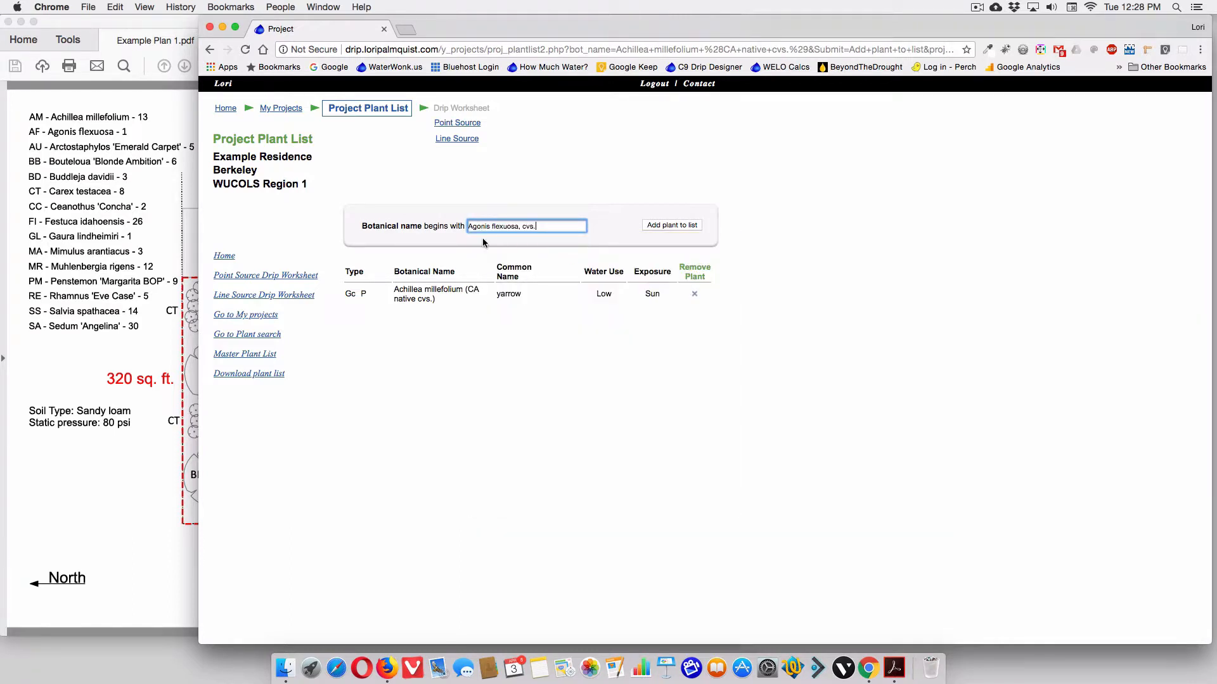
pyautogui.press('Return')
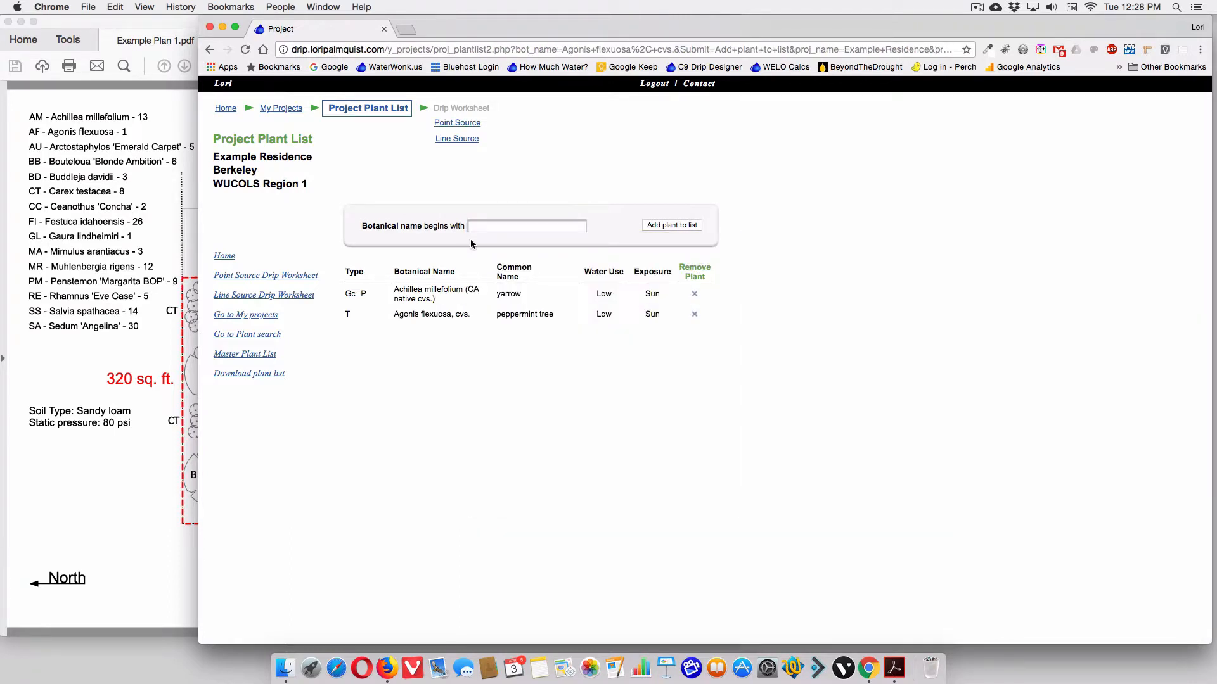
# - Look up "arct" and add Arctostaphylos 'Emerald Carpet' to the project plant list
pyautogui.click(474, 225)
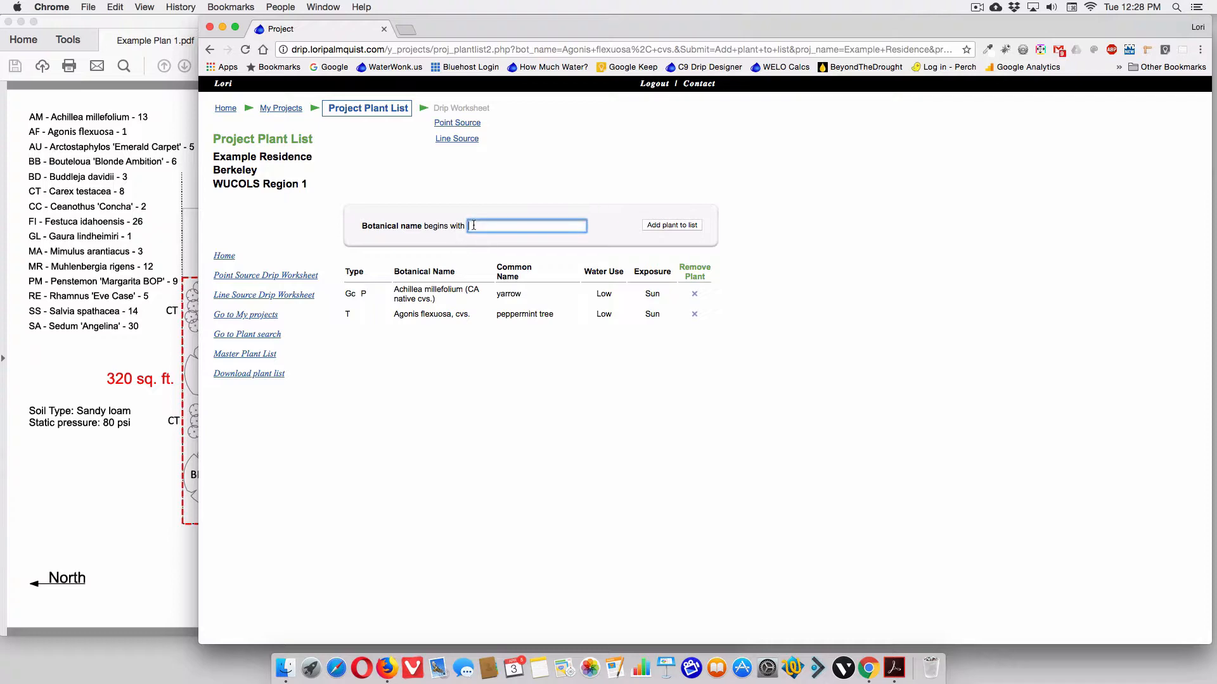
pyautogui.write('ar')
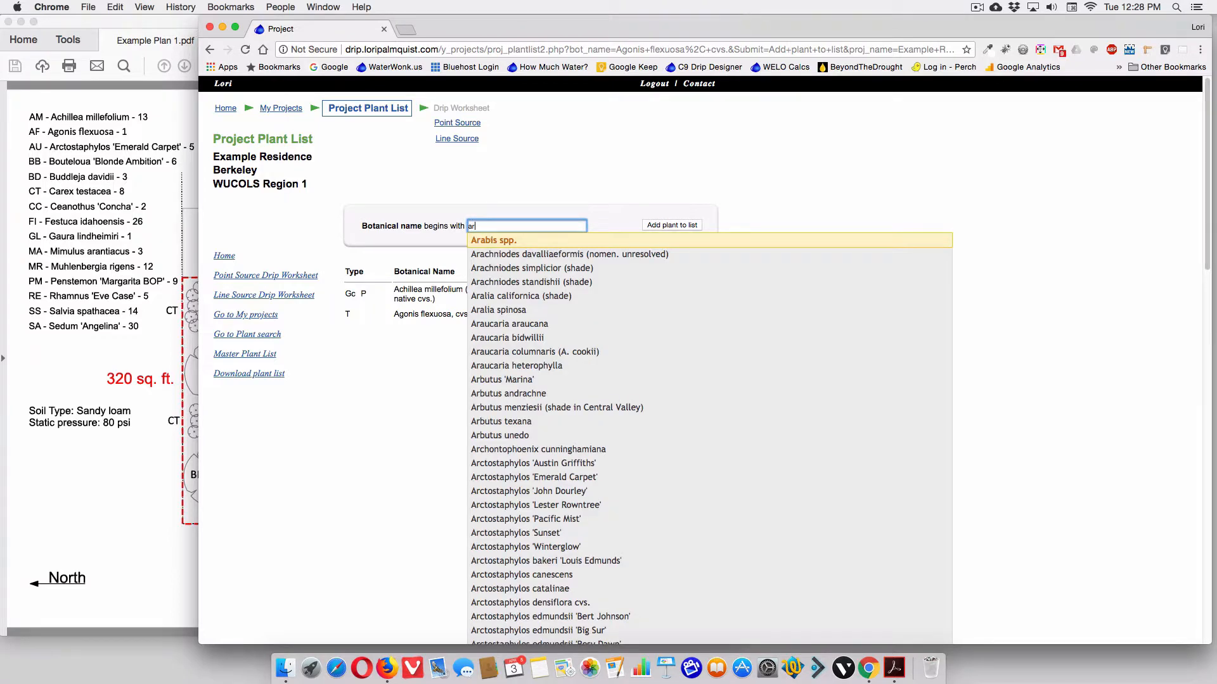
pyautogui.write('ct')
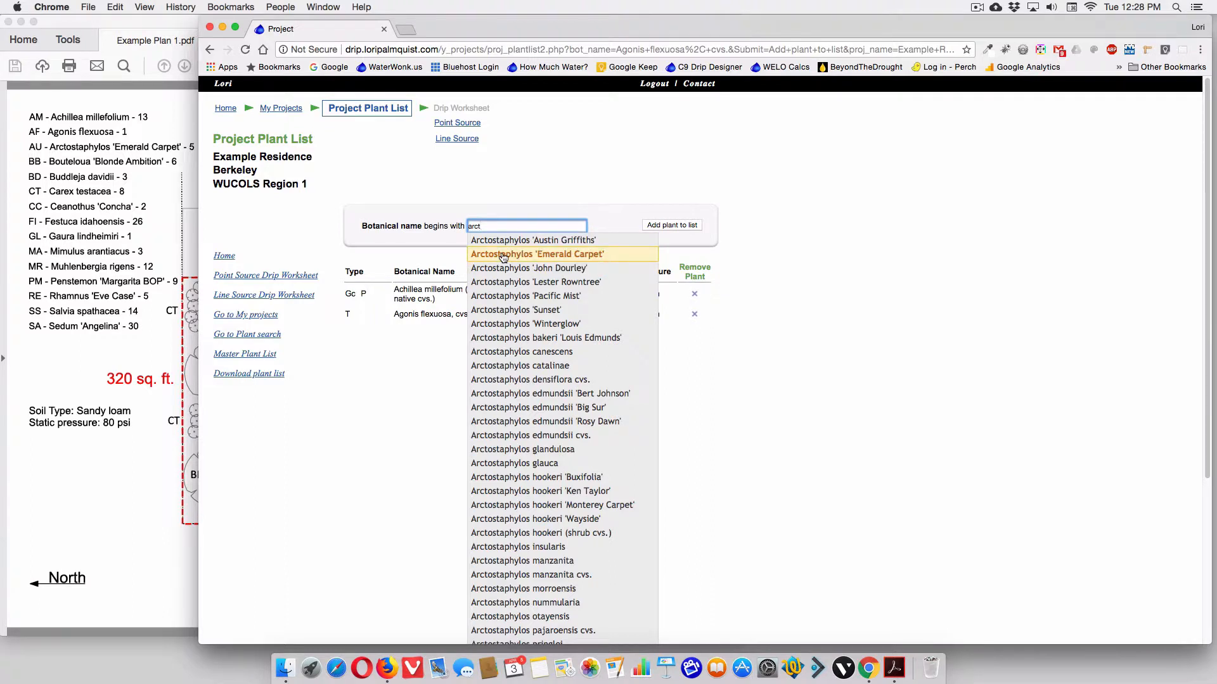
pyautogui.click(503, 255)
pyautogui.press('Return')
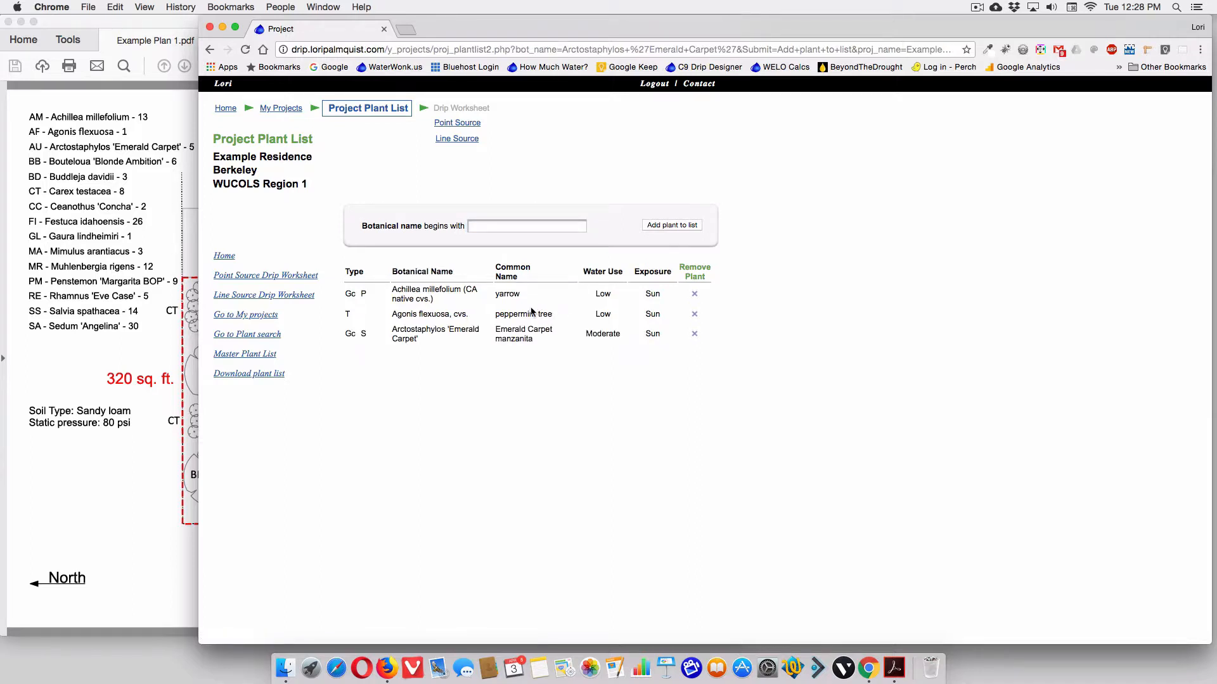
# - Look up "bout" and add Bouteloua gracilis, cvs. to the project plant list
pyautogui.click(478, 227)
pyautogui.write('bout')
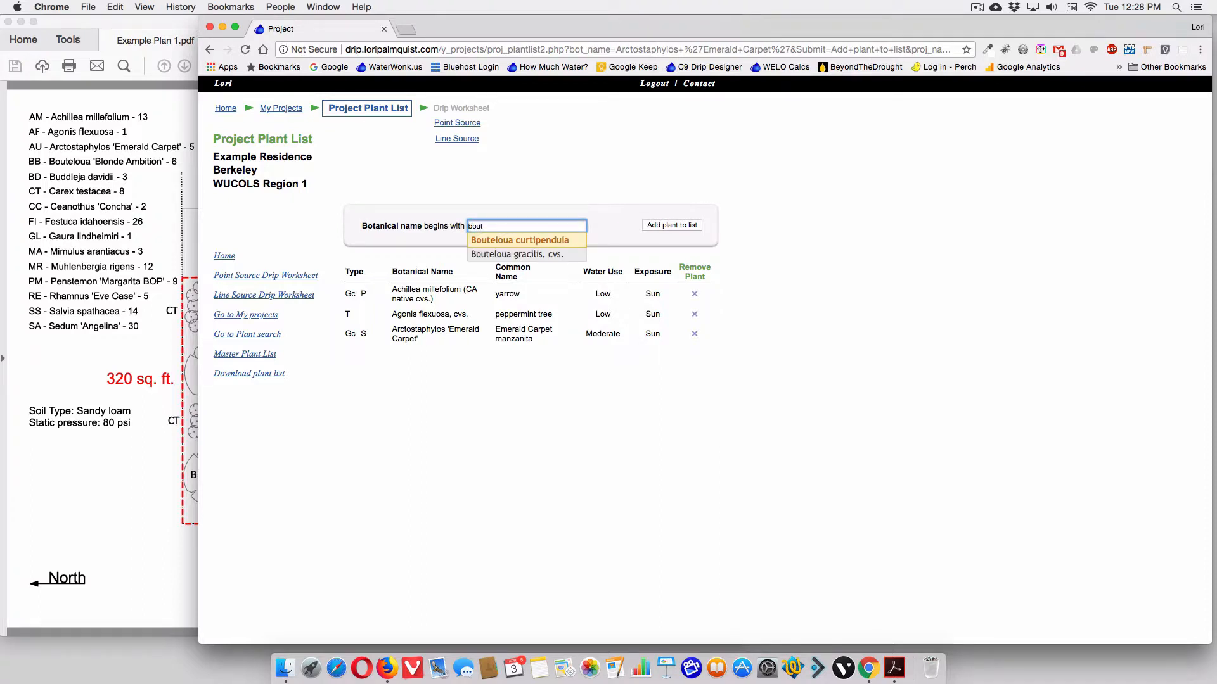
pyautogui.click(507, 255)
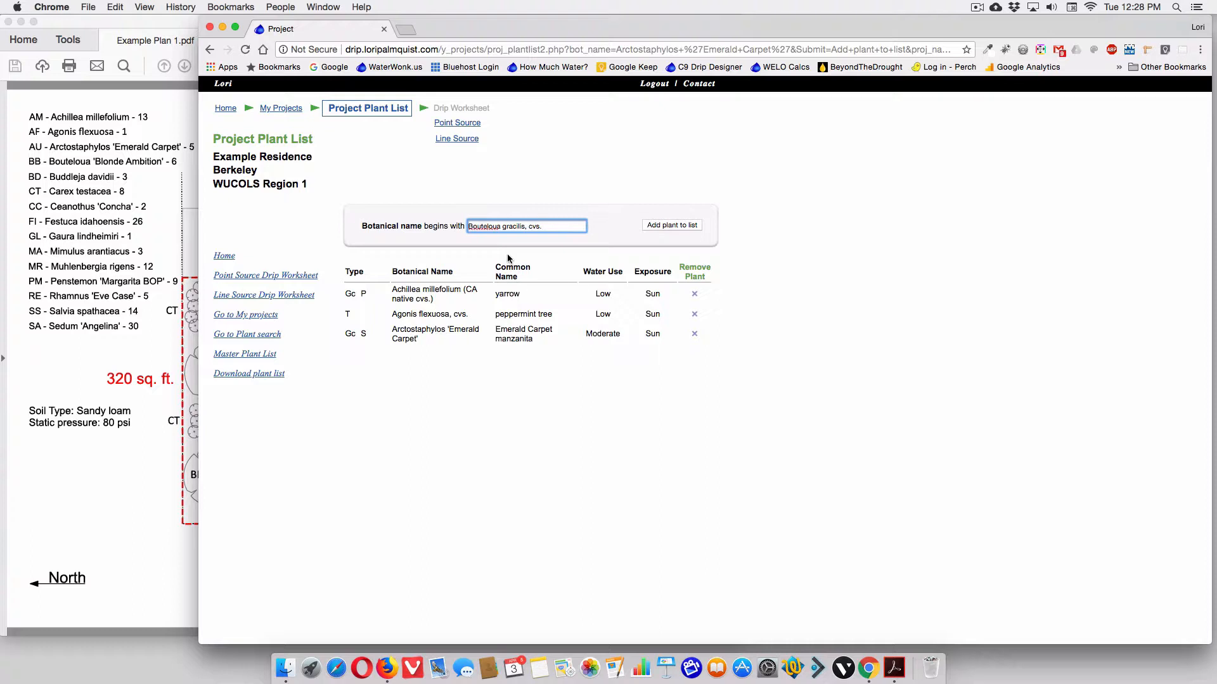
pyautogui.press('Return')
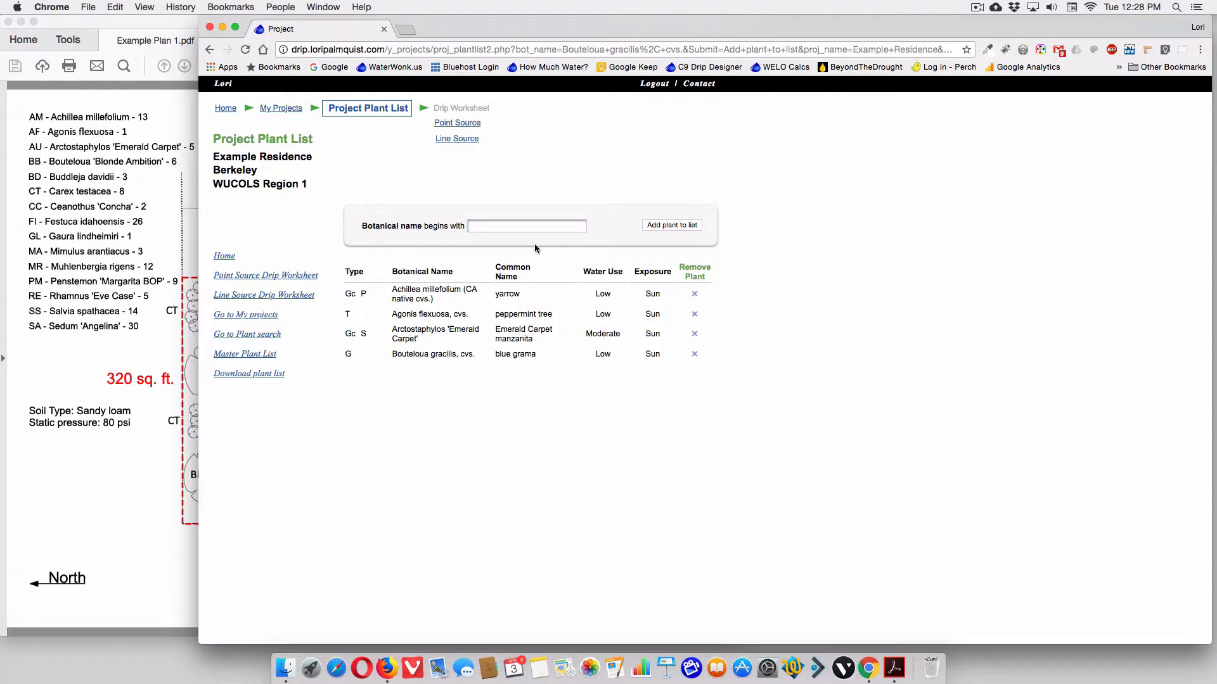
# - Look up "budd" and add Buddleja davidii, hybrids to the project plant list
pyautogui.click(494, 230)
pyautogui.write('budd')
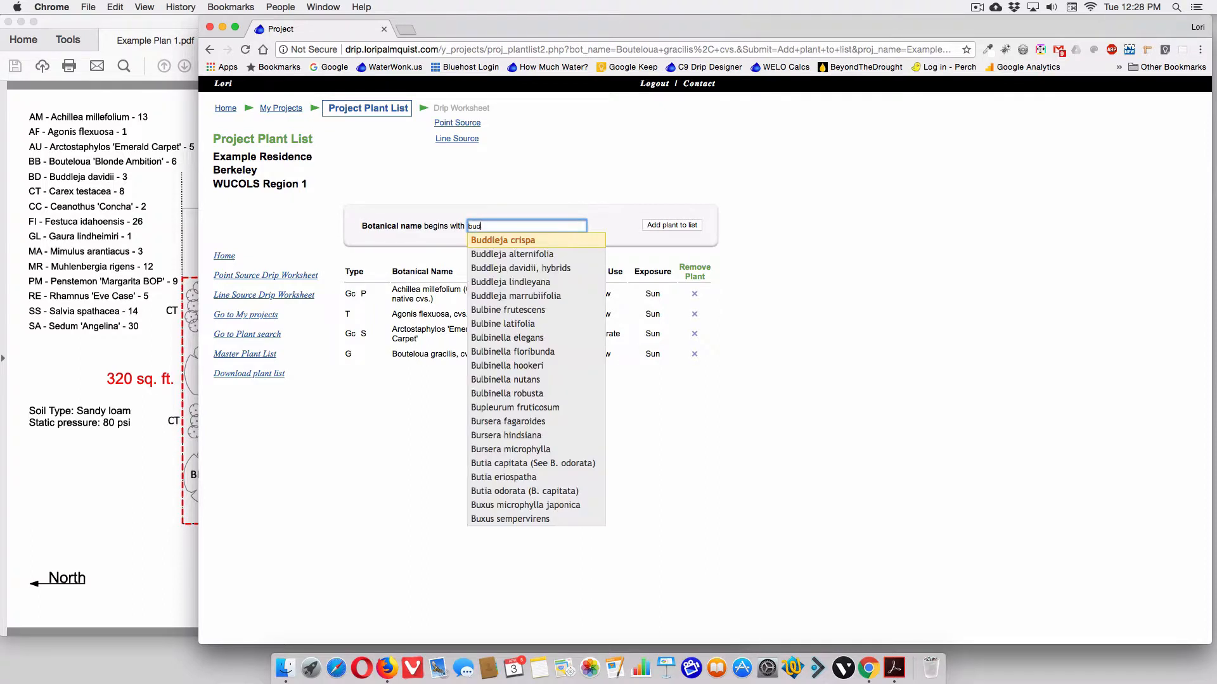
pyautogui.click(495, 268)
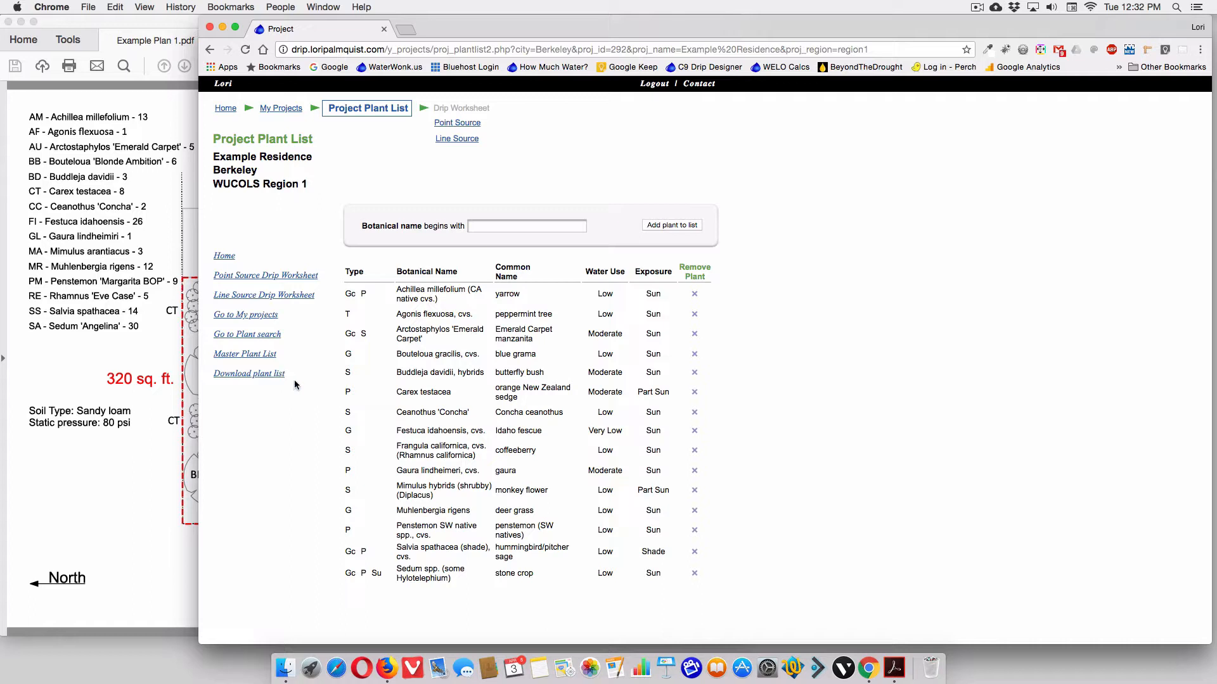
# - Open the Master Plant List for the Example Residence project and look through the plants available for selection
pyautogui.click(252, 357)
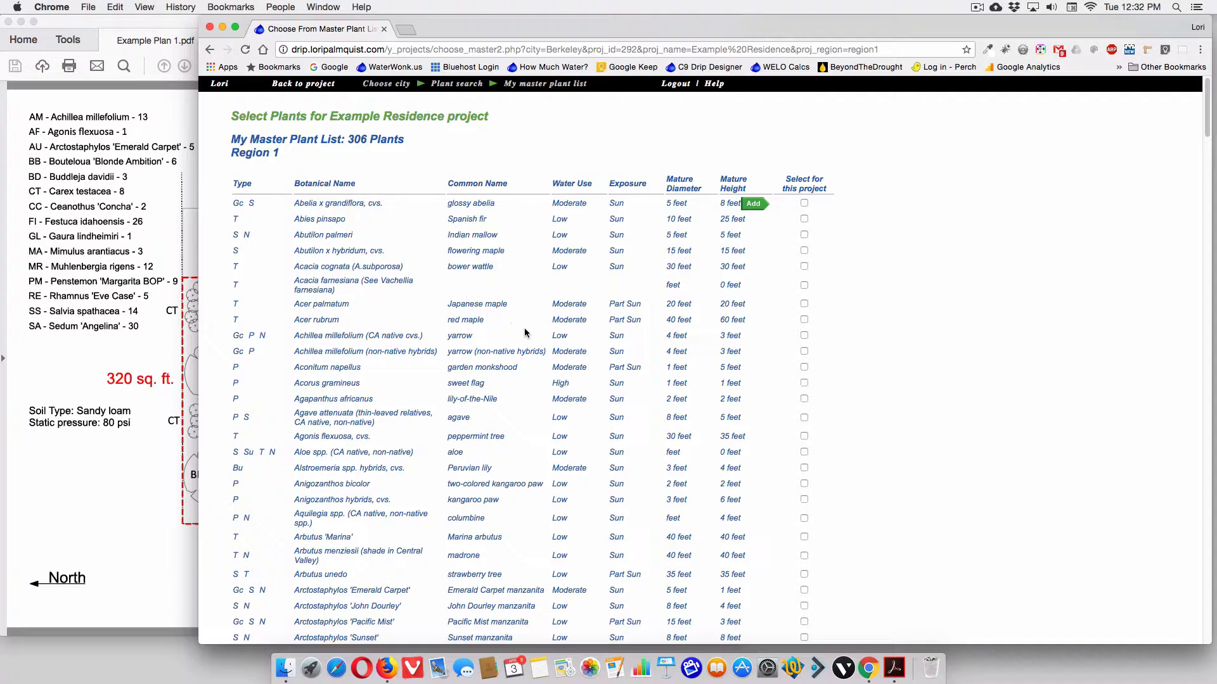
pyautogui.scroll(-10, 772, 341)
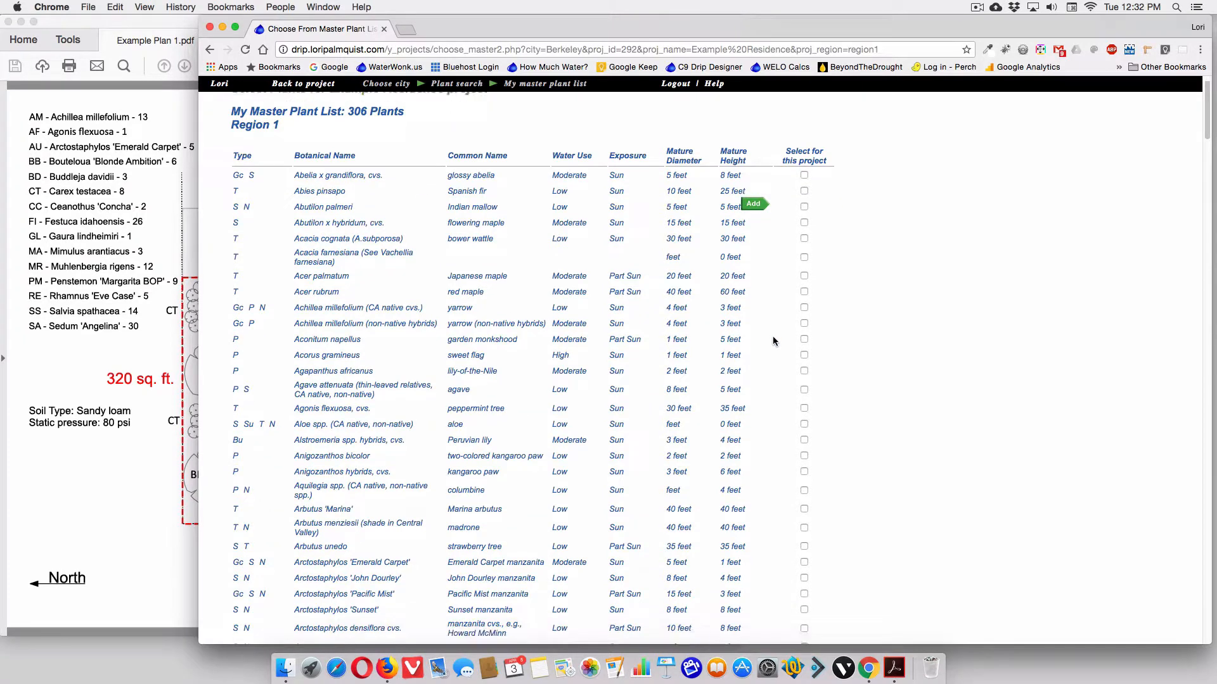
pyautogui.scroll(-20, 772, 340)
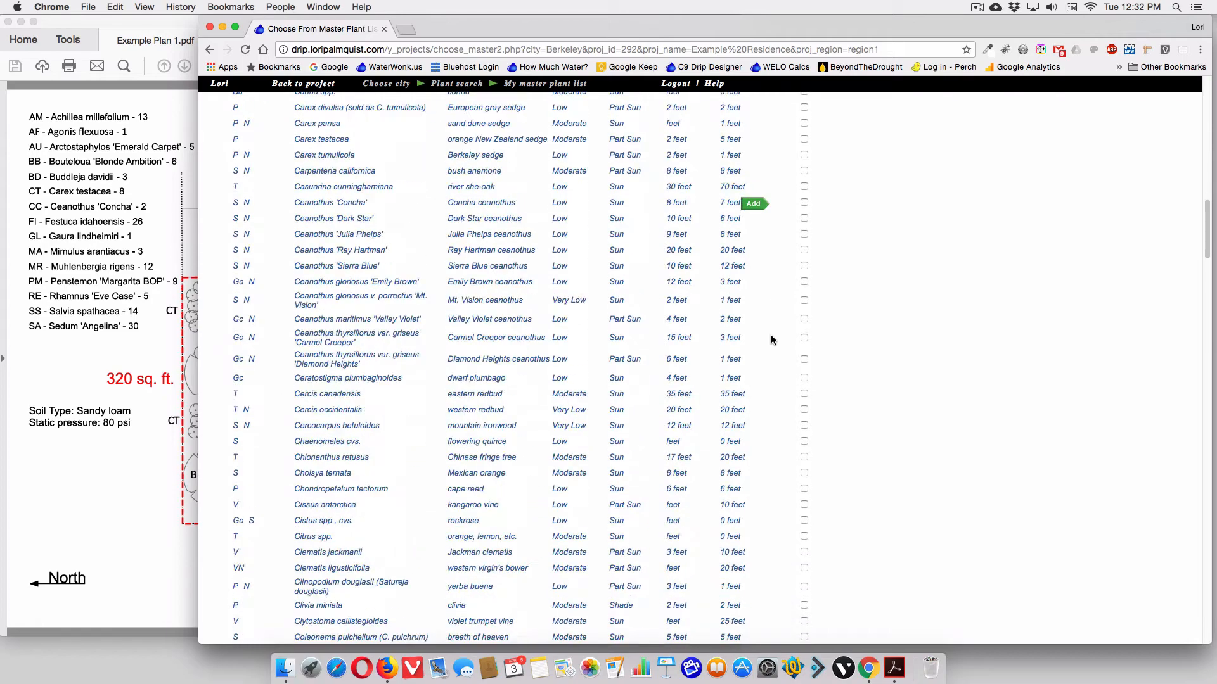
pyautogui.scroll(20, 770, 340)
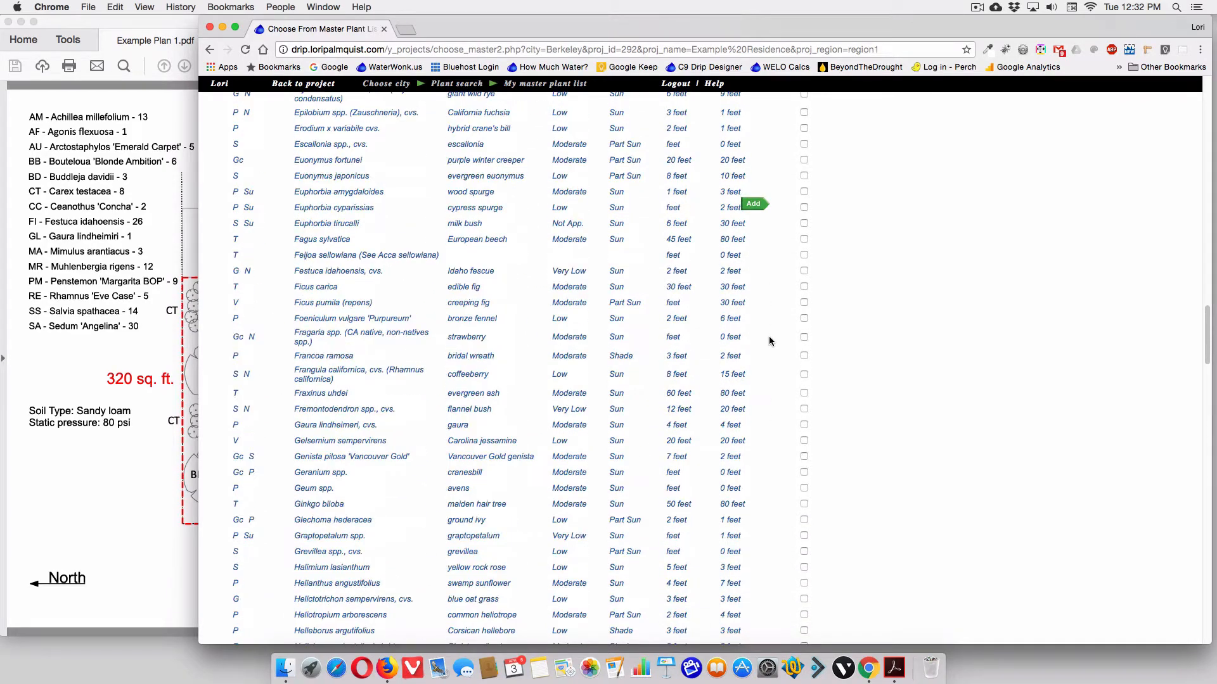
pyautogui.scroll(20, 769, 341)
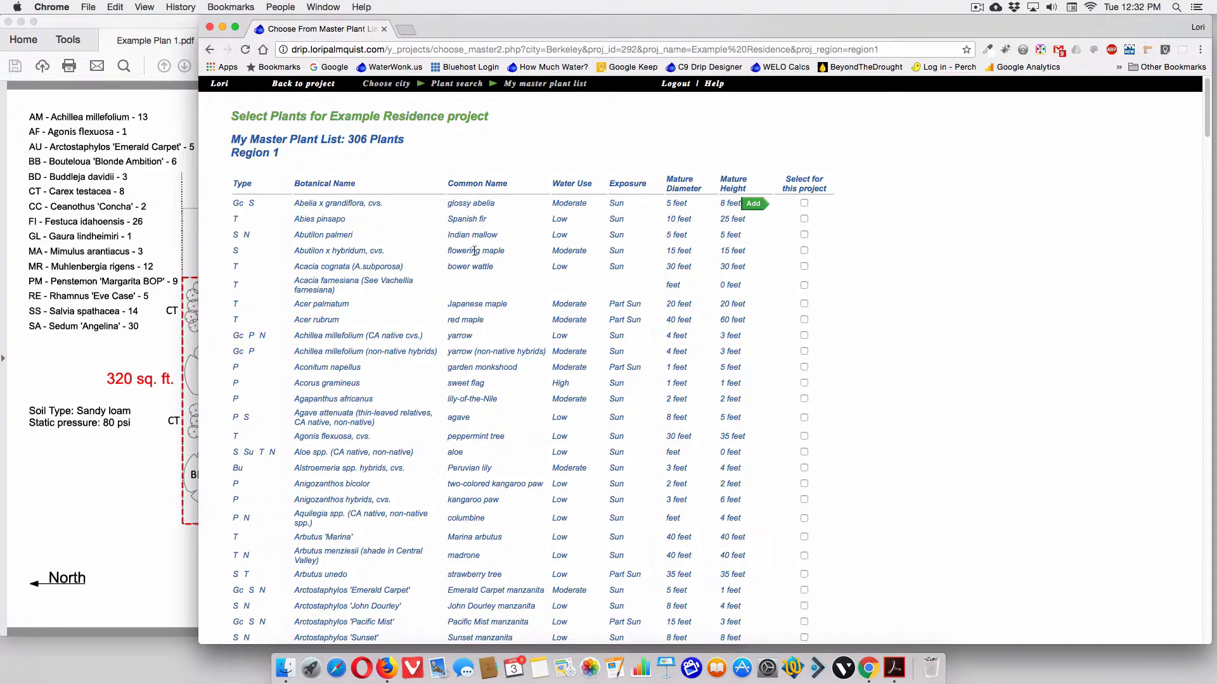
# - Browse the Region 1 master list down through the plants beginning with C, and return to the project plant list
pyautogui.scroll(-5, 504, 272)
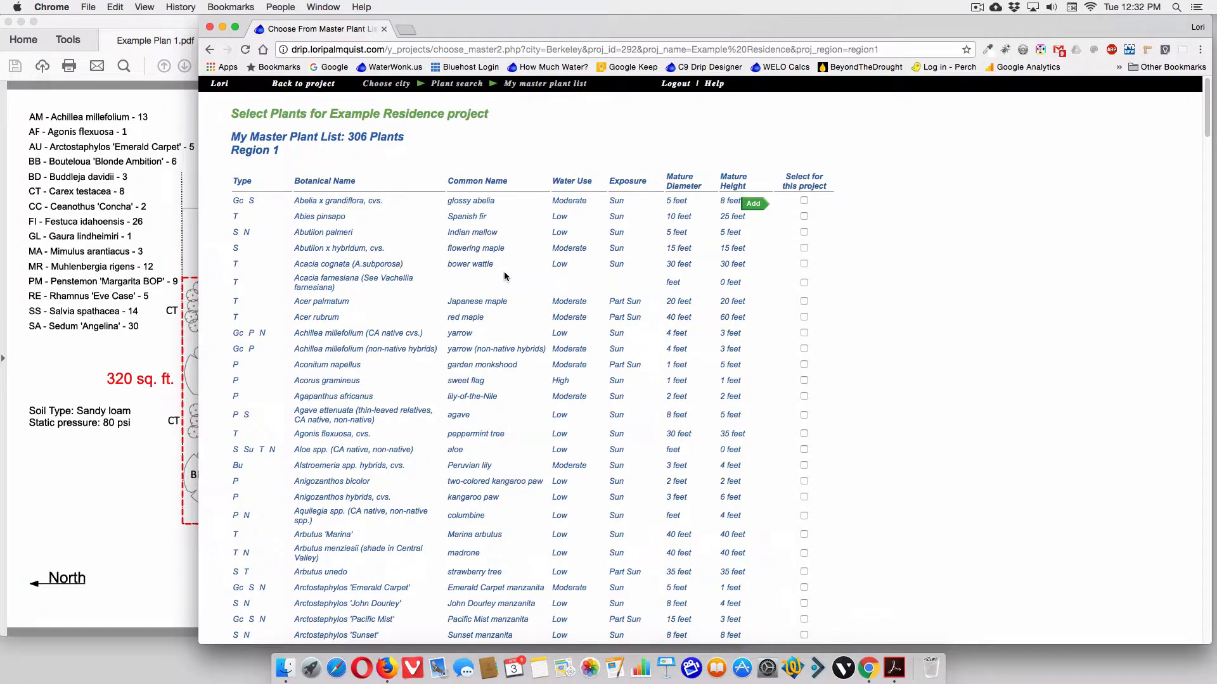
pyautogui.scroll(-5, 530, 268)
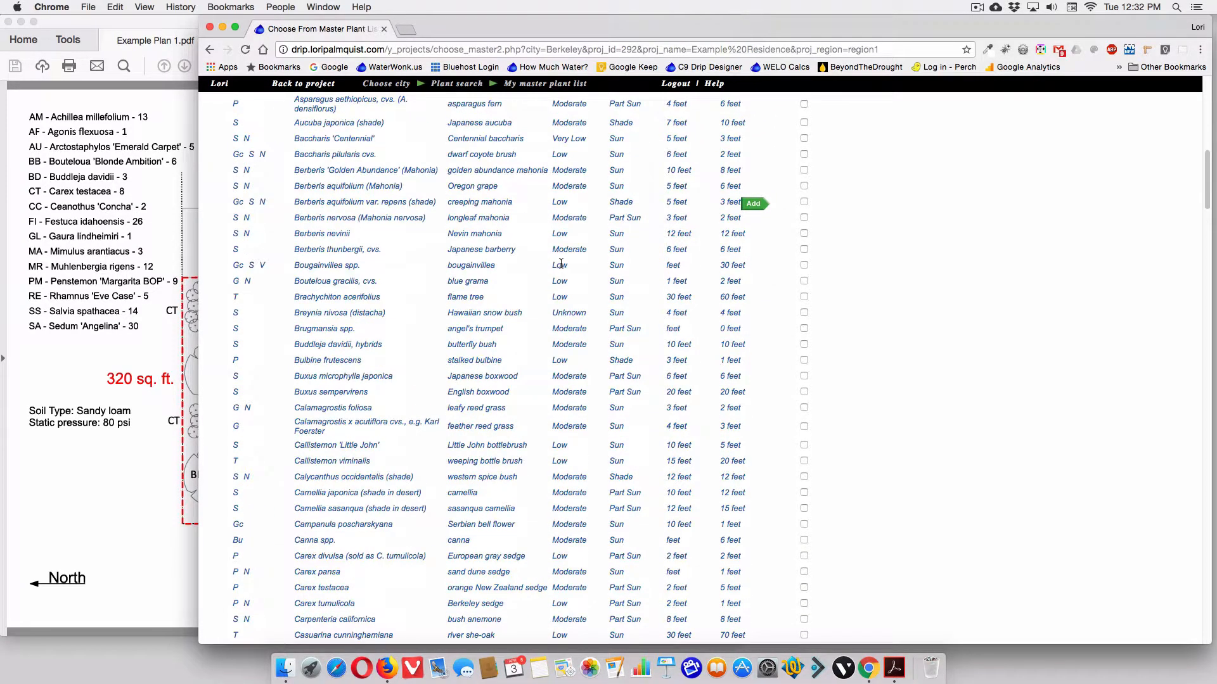
pyautogui.scroll(-5, 564, 265)
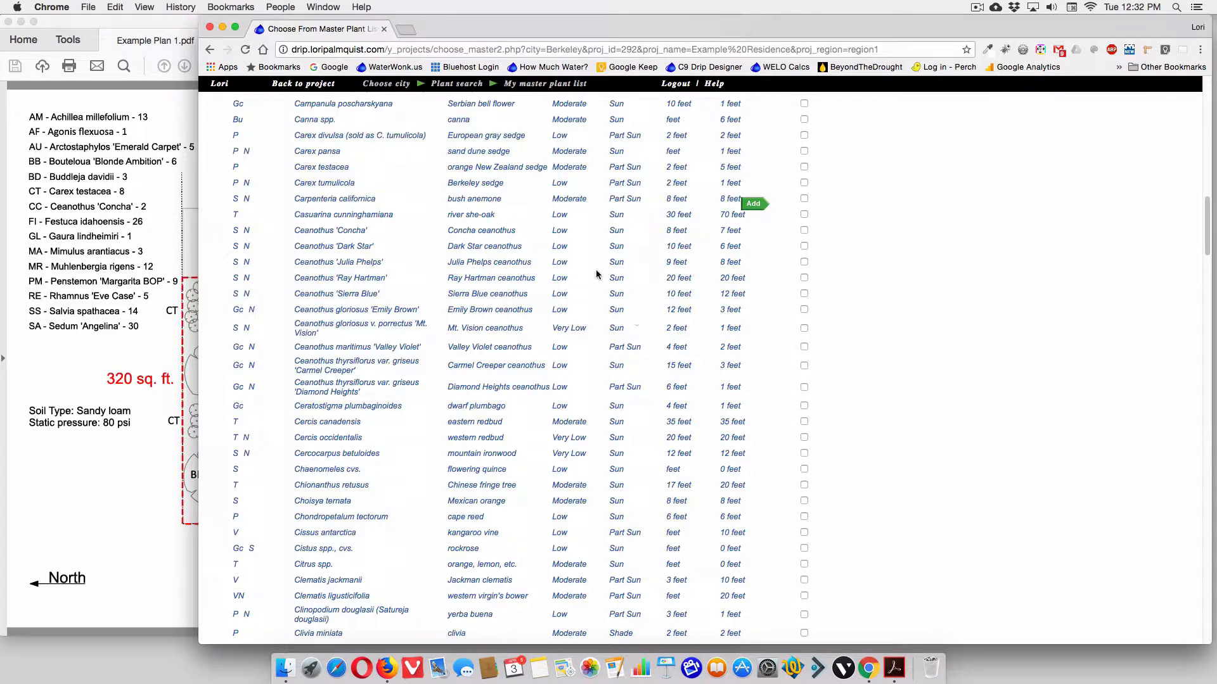
pyautogui.click(290, 85)
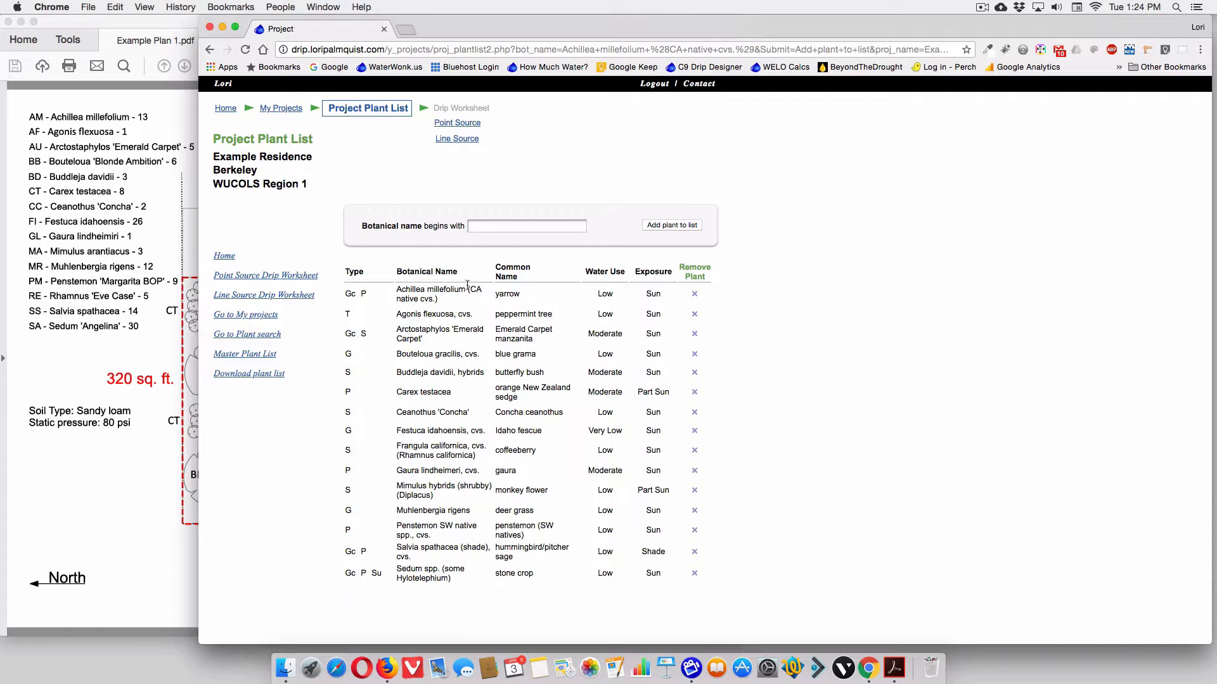
# - Remove Achillea millefolium (CA native cvs.) from the project plant list and add it back from the Master Plant List
pyautogui.click(695, 295)
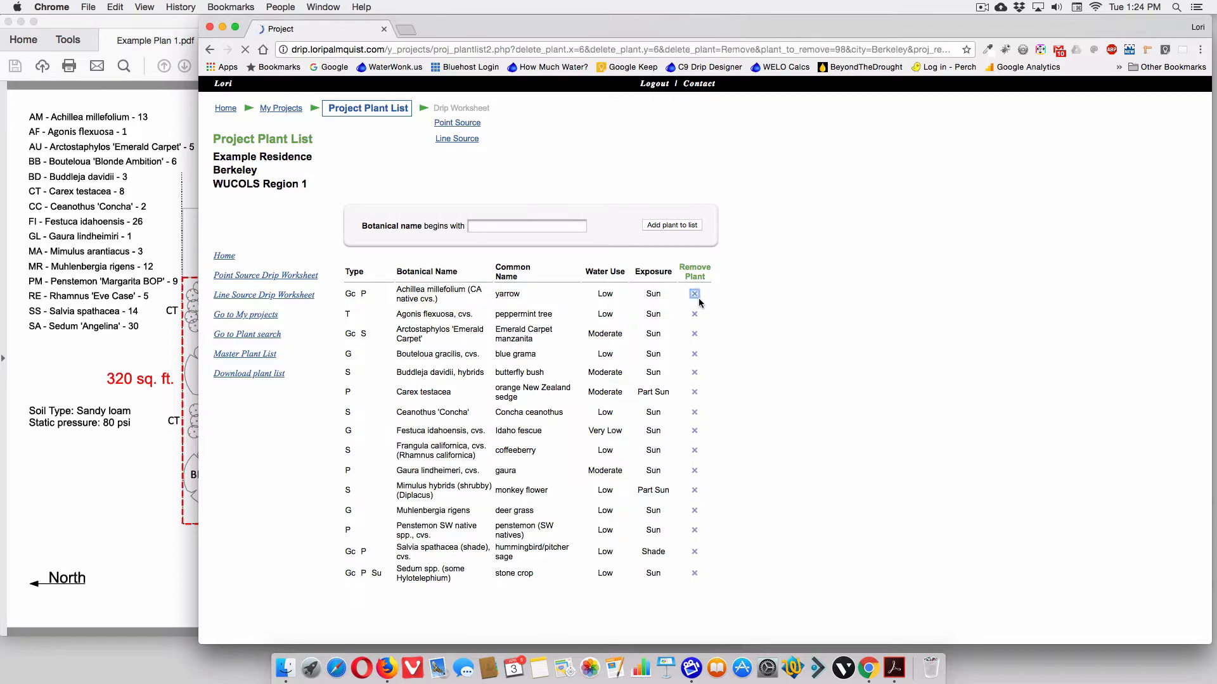
pyautogui.click(245, 359)
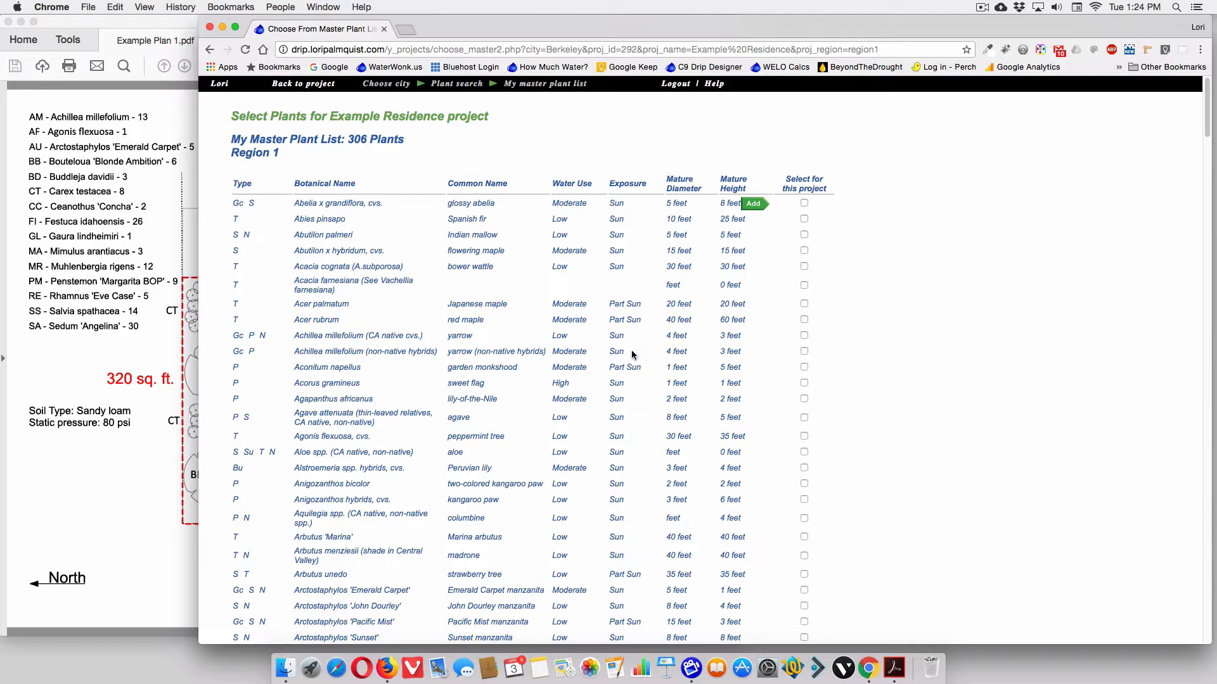
pyautogui.click(804, 336)
pyautogui.click(752, 205)
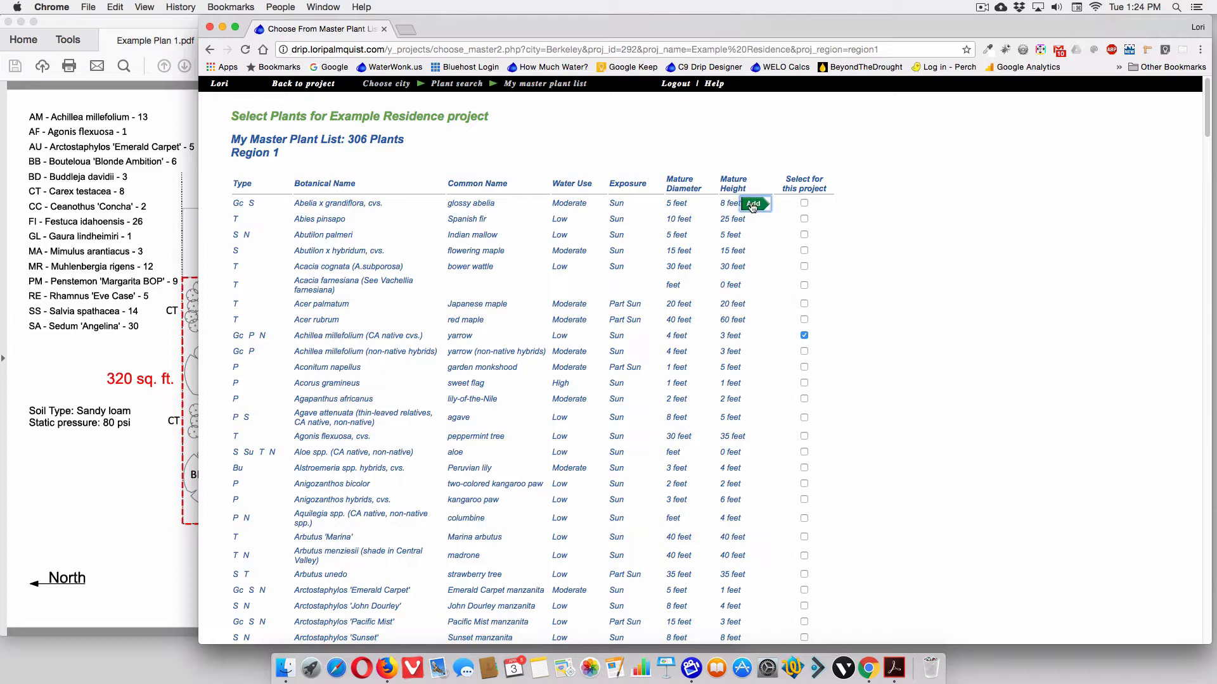